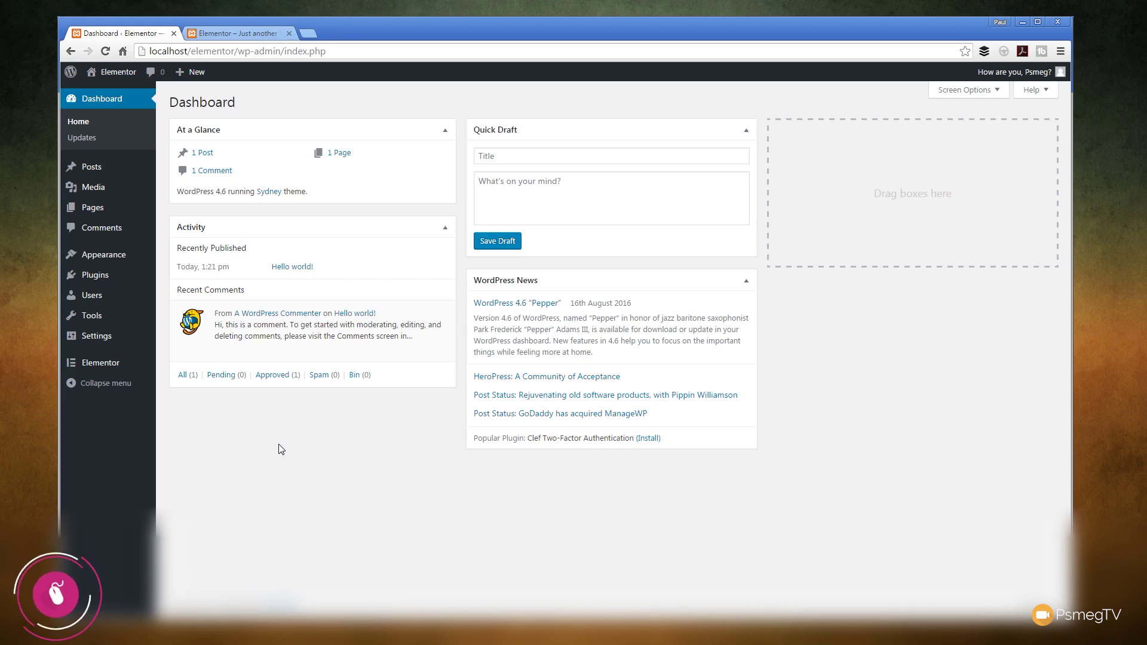
Switch to the second browser tab to view the site's empty front-end Homepage.
left_click(222, 36)
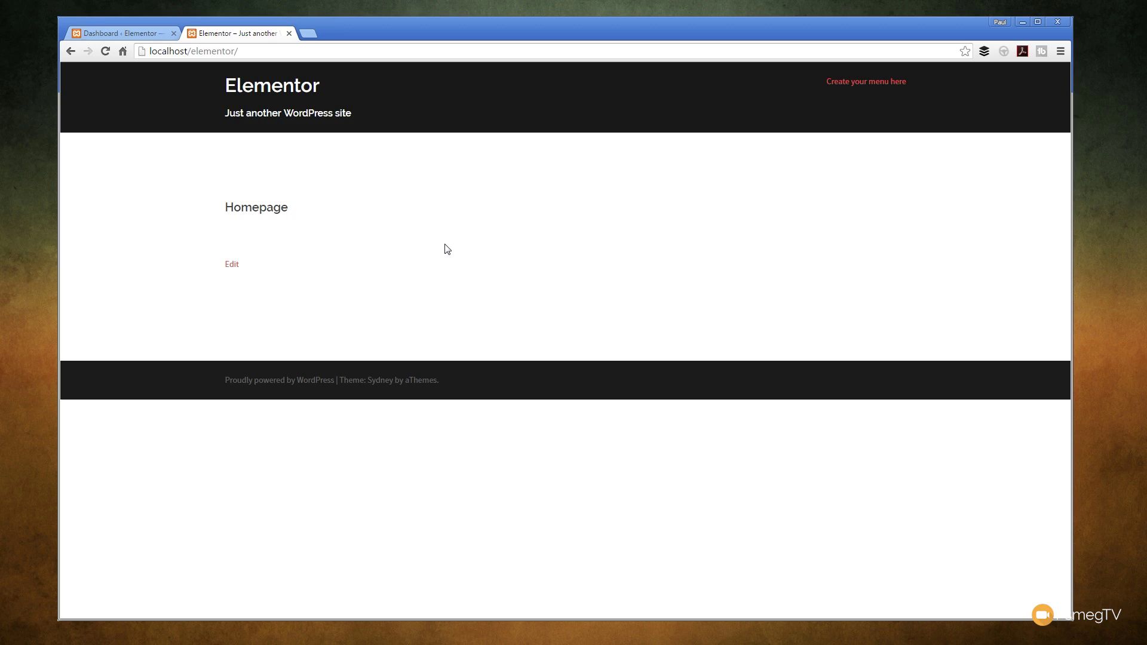
Return to the WordPress Dashboard and go to Pages > All Pages.
left_click(133, 34)
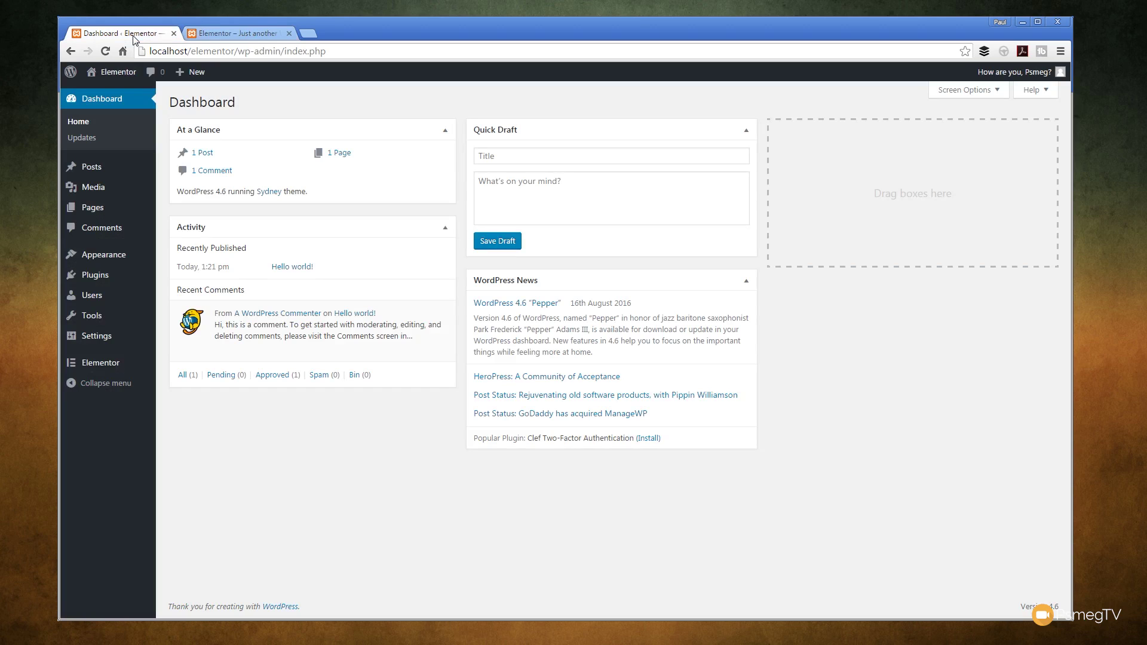
mouse_move(107, 210)
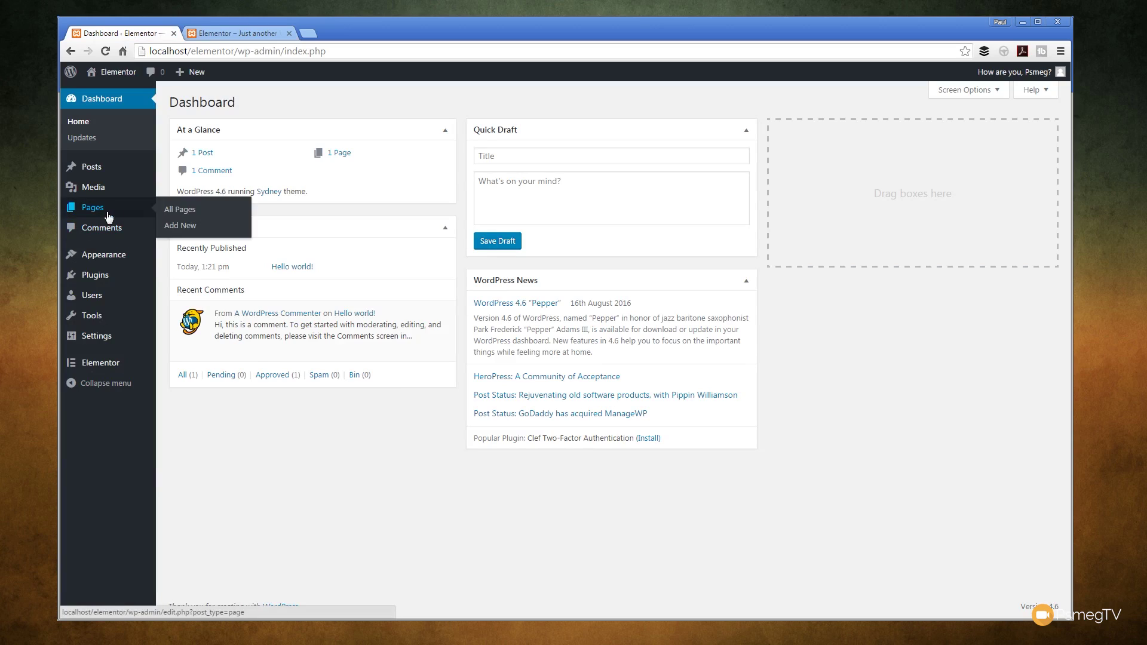
left_click(173, 210)
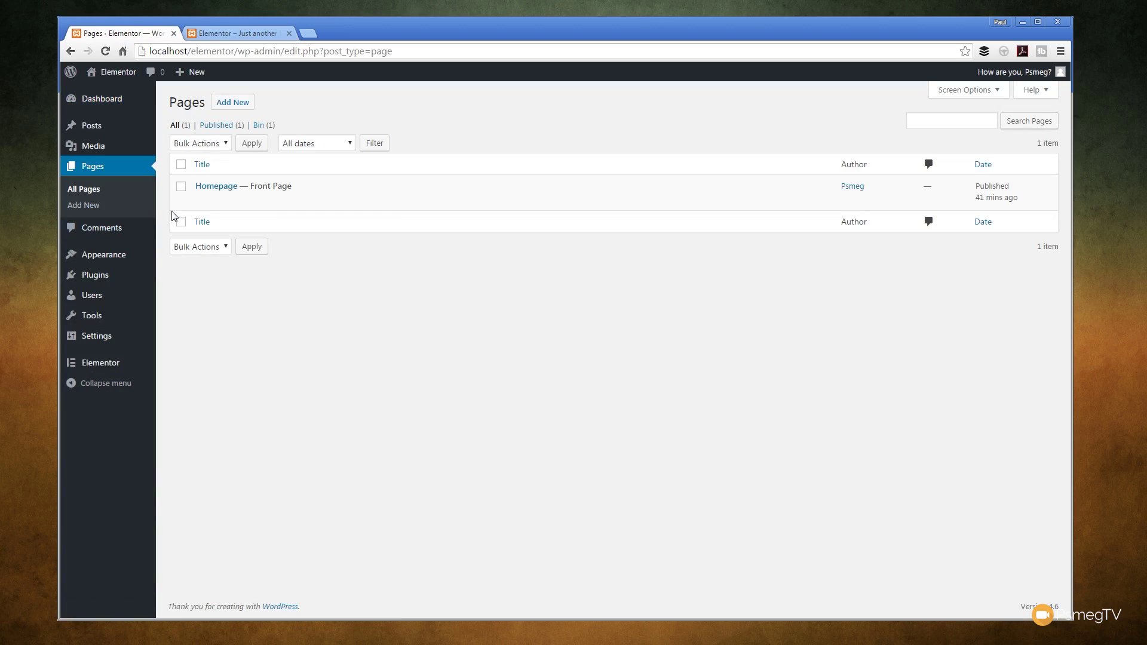
Open the Homepage's edit screen and keep its page template on Full width.
mouse_move(203, 210)
left_click(211, 188)
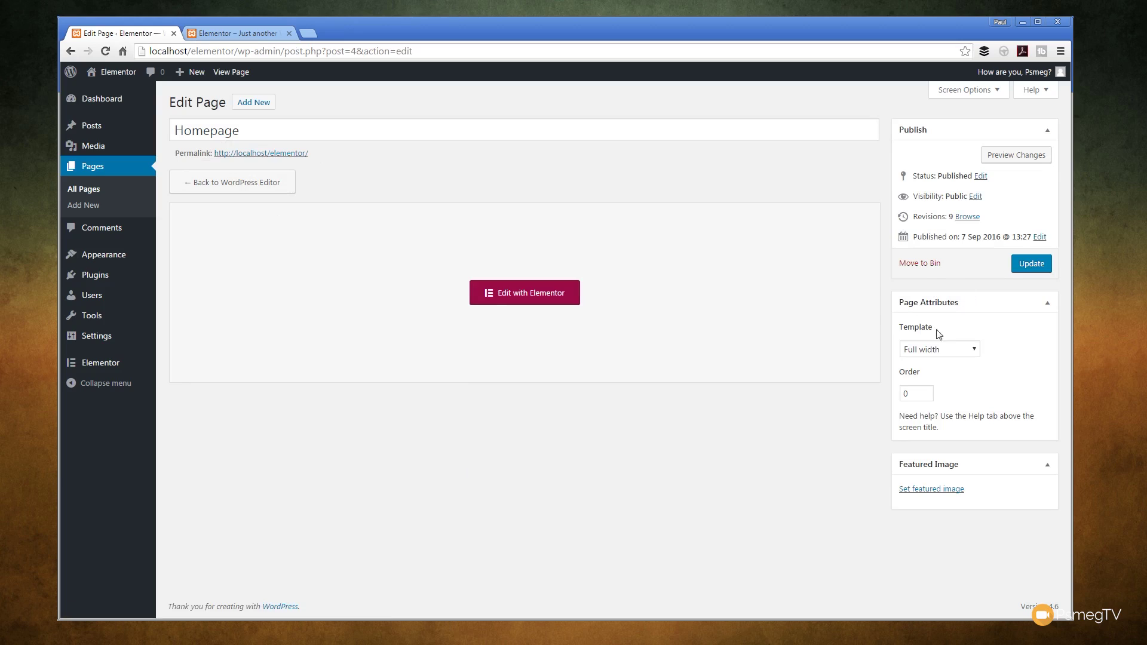
left_click(972, 353)
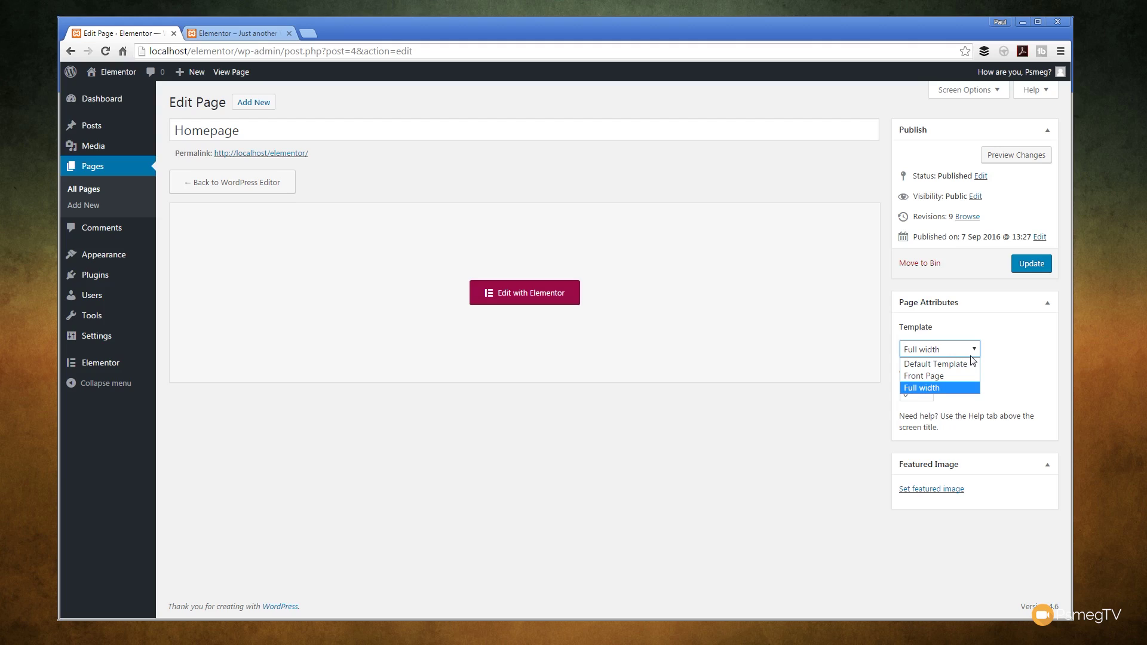
left_click(618, 491)
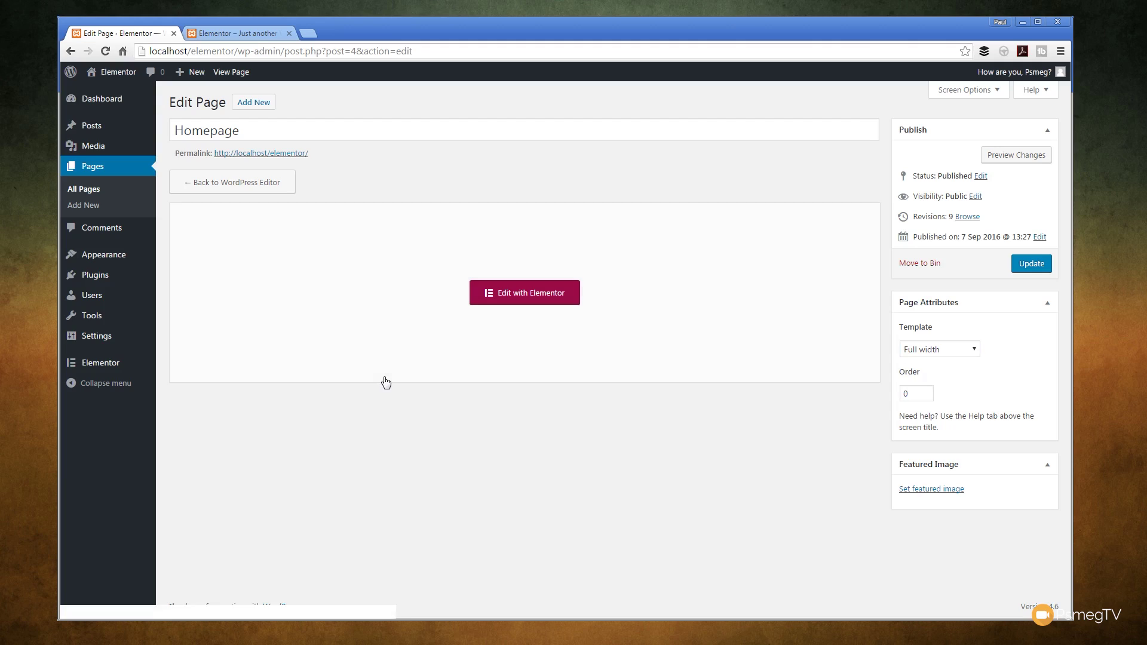
Open the Homepage in Elementor and drop an Image widget into the empty section.
left_click(526, 295)
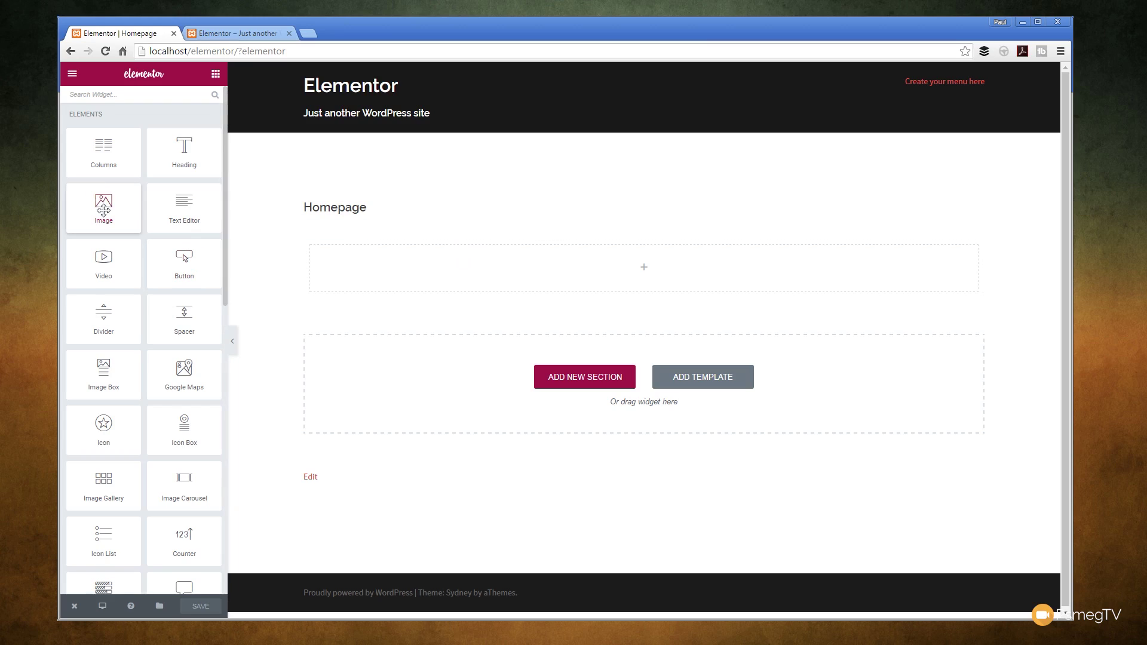
left_click_drag(104, 209, 412, 310)
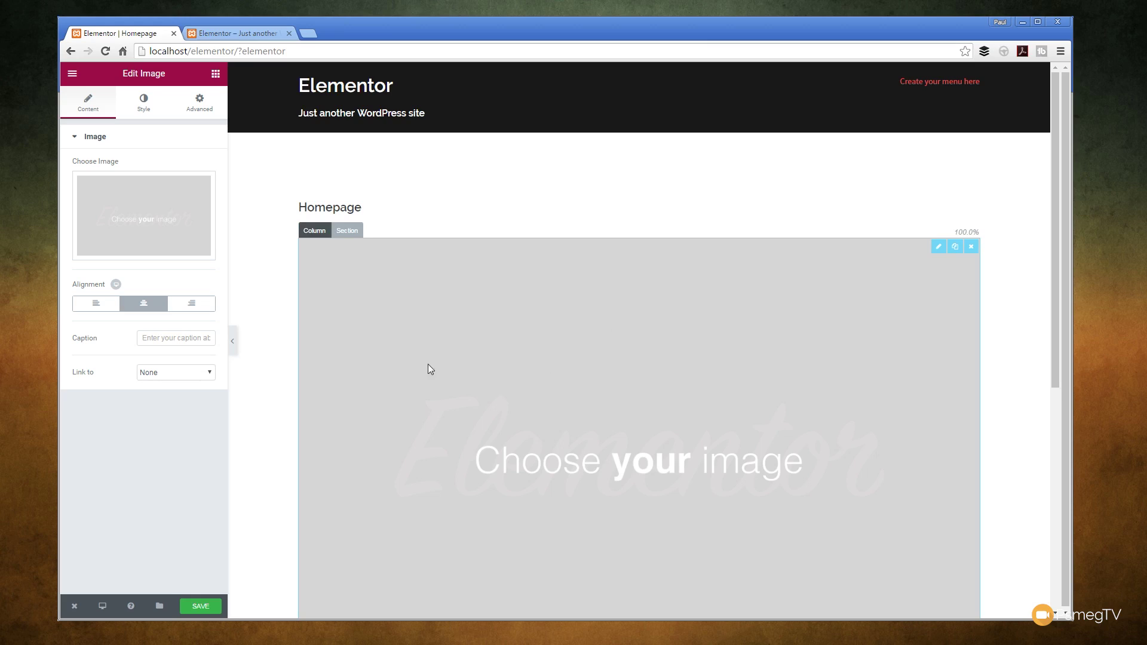
Insert the laptop photo title-image.jpg into the Image widget.
left_click(153, 225)
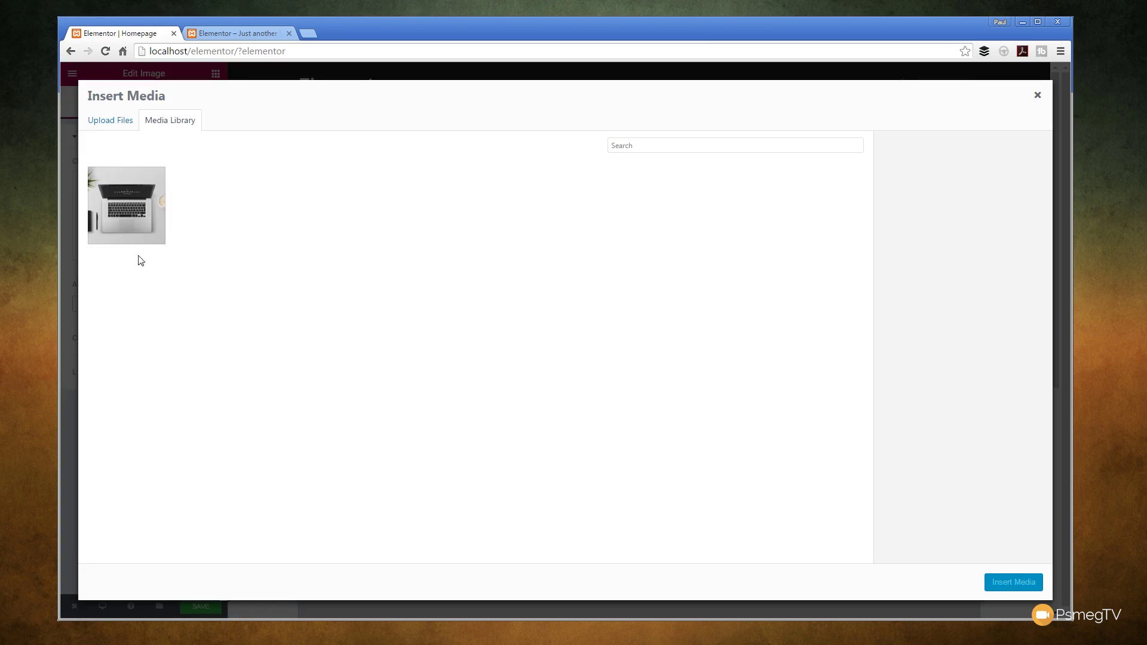
left_click(99, 214)
left_click(1013, 582)
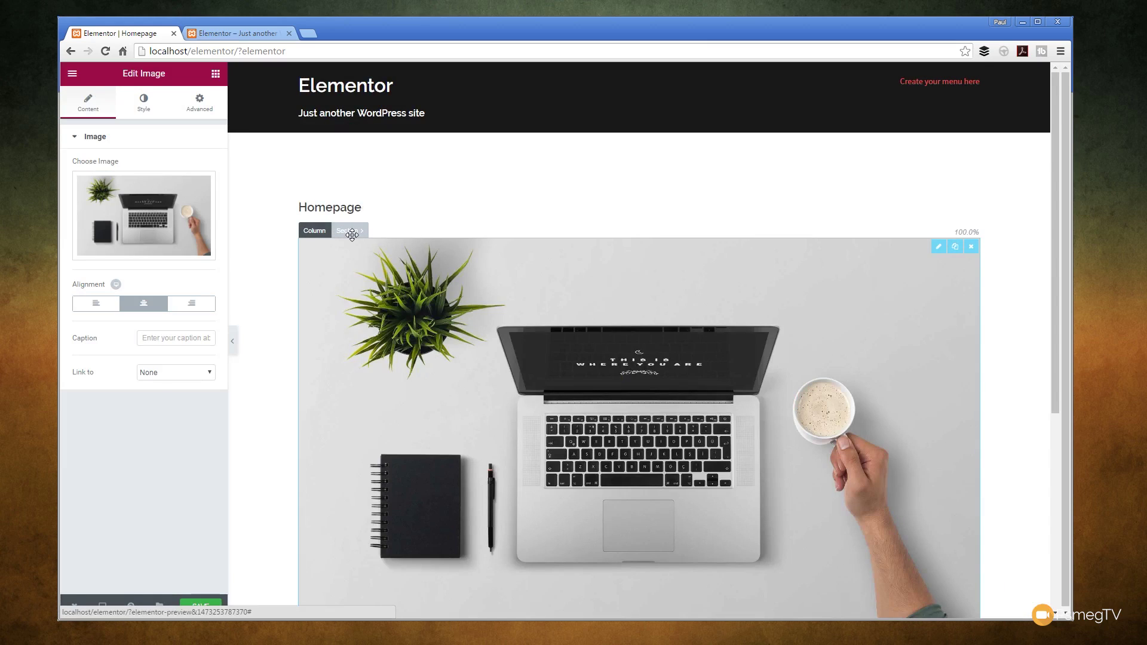
Keep the image section's width set to Full Width in its layout settings.
left_click(351, 234)
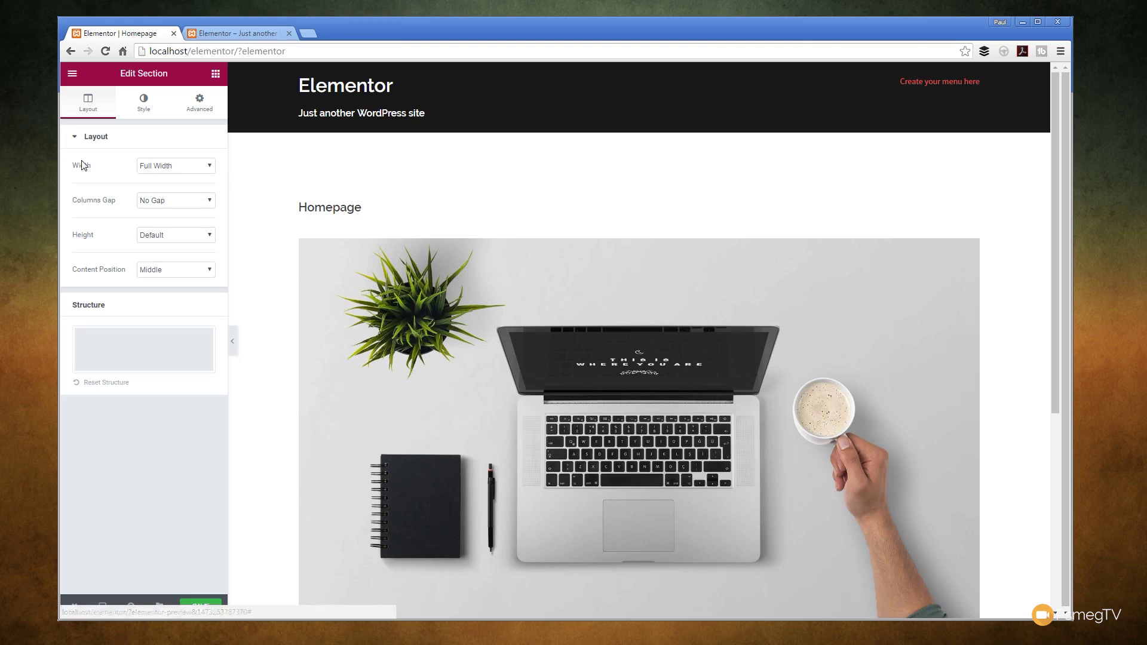
left_click(177, 171)
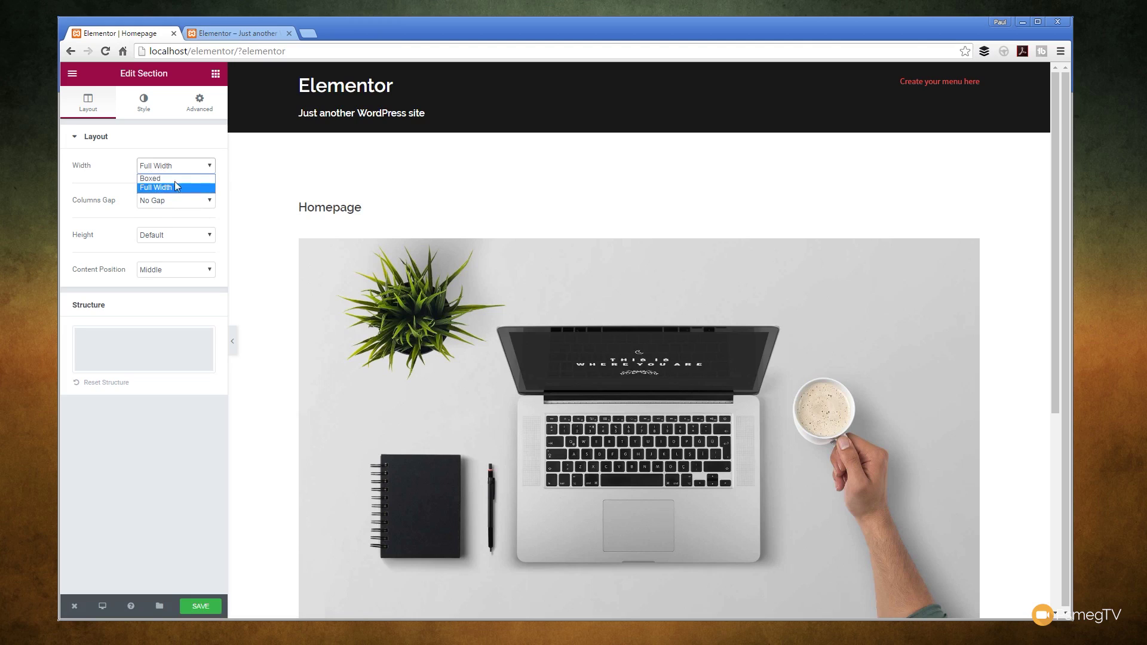
left_click(173, 188)
left_click(182, 142)
left_click(151, 147)
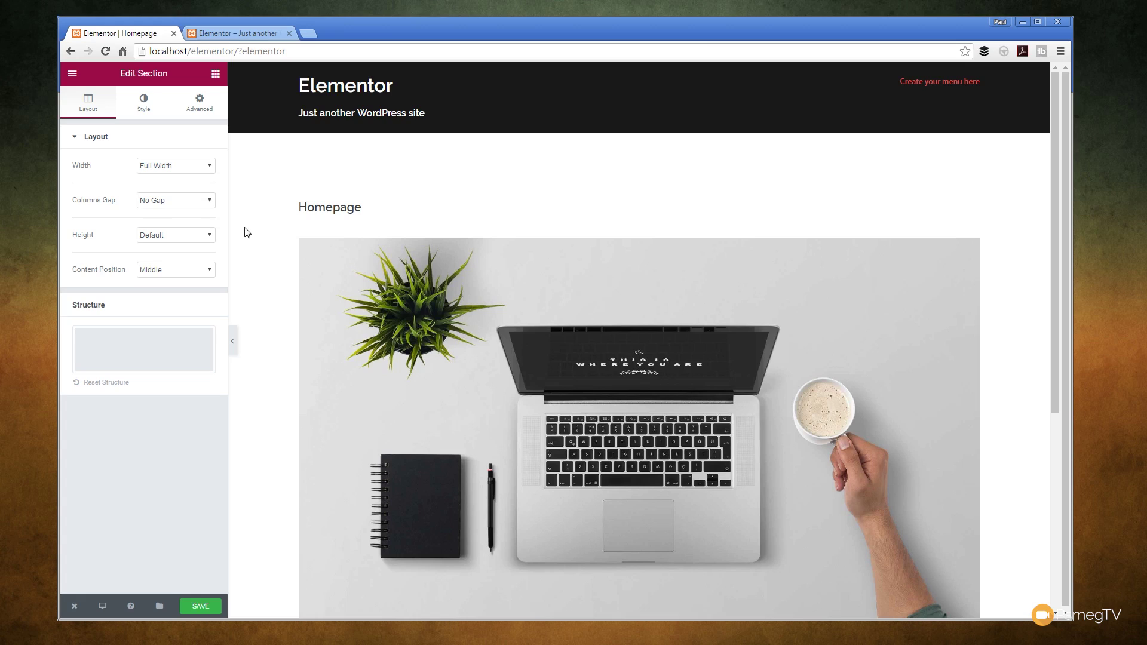
Add a one-column section below the image and place a Text Editor widget in it.
scroll(266, 272, "down", 6)
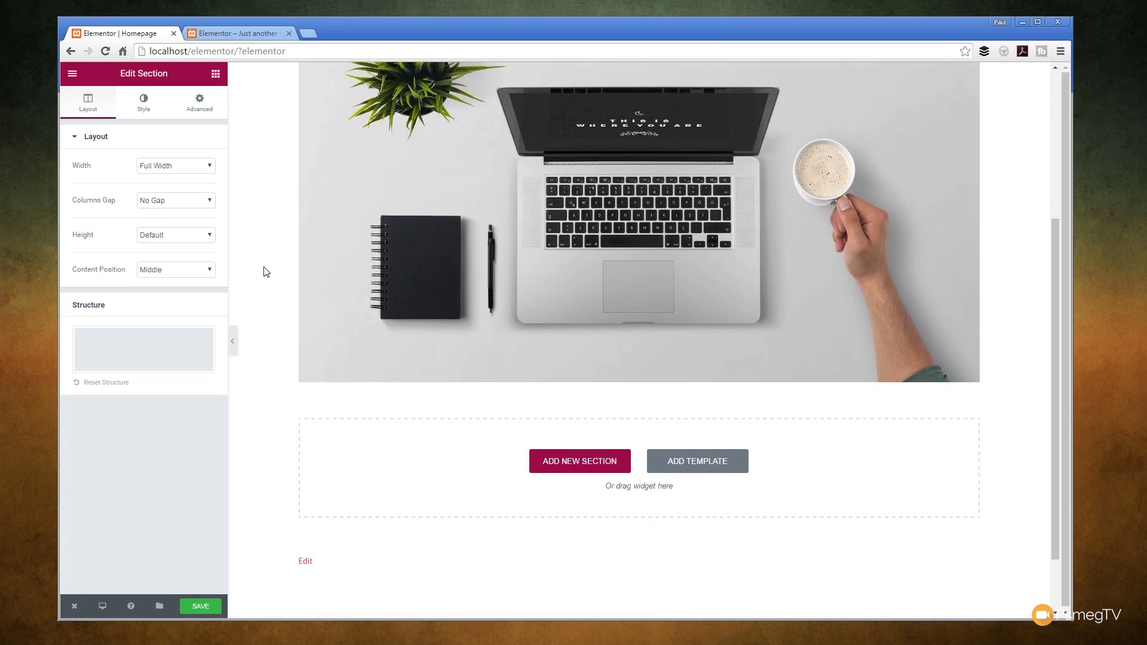
left_click(576, 383)
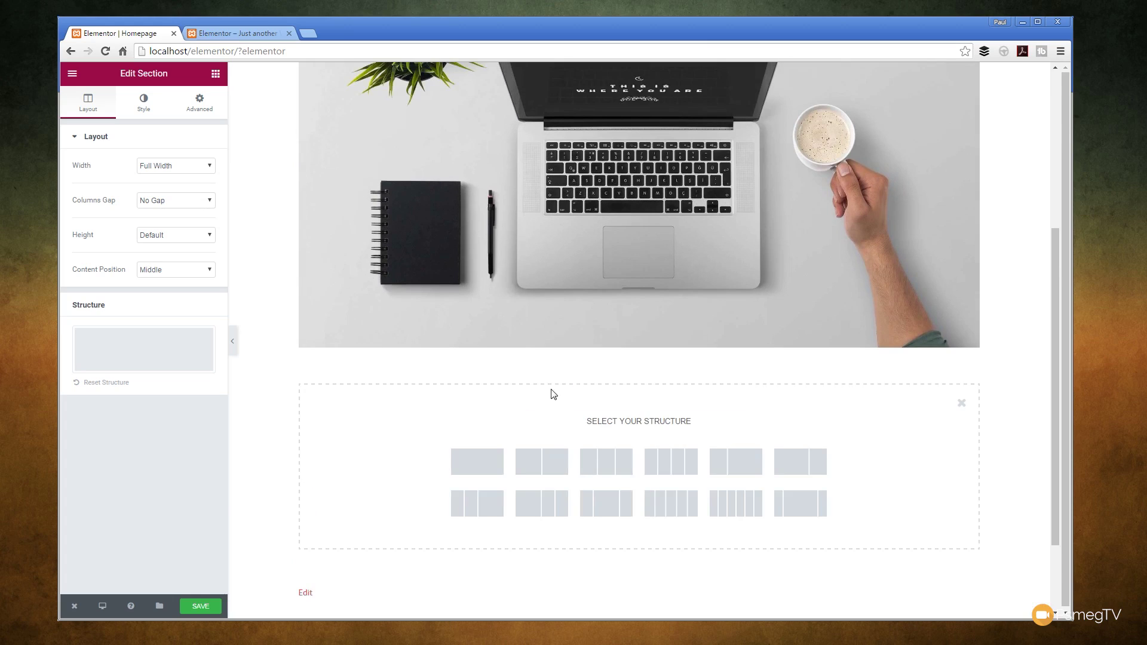
left_click(497, 472)
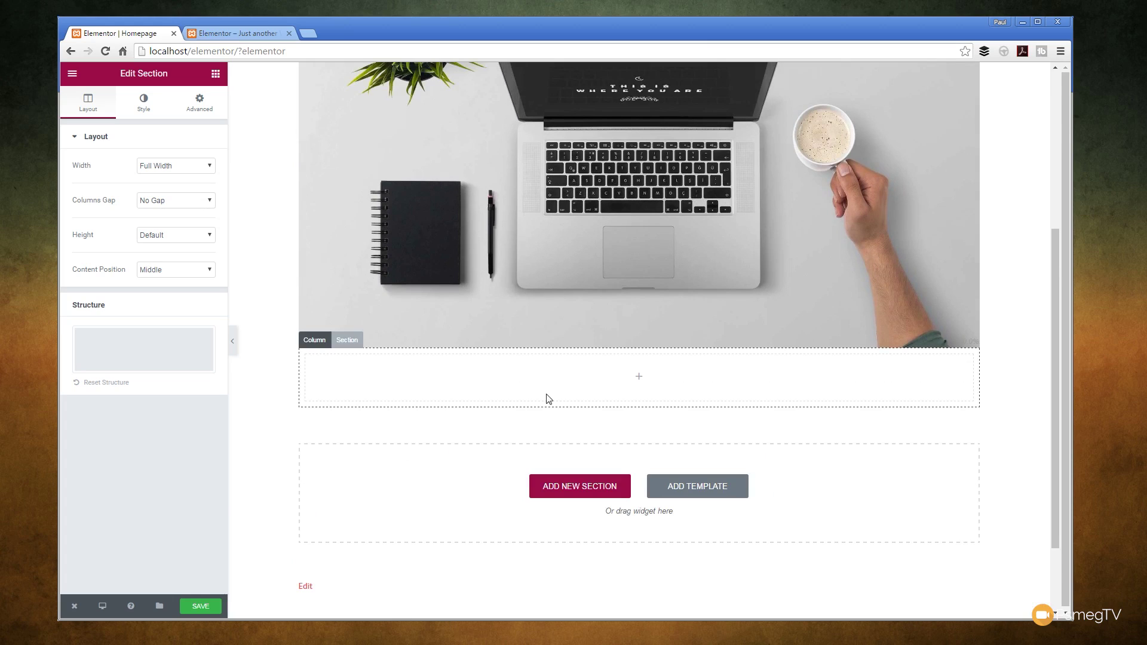
left_click(517, 400)
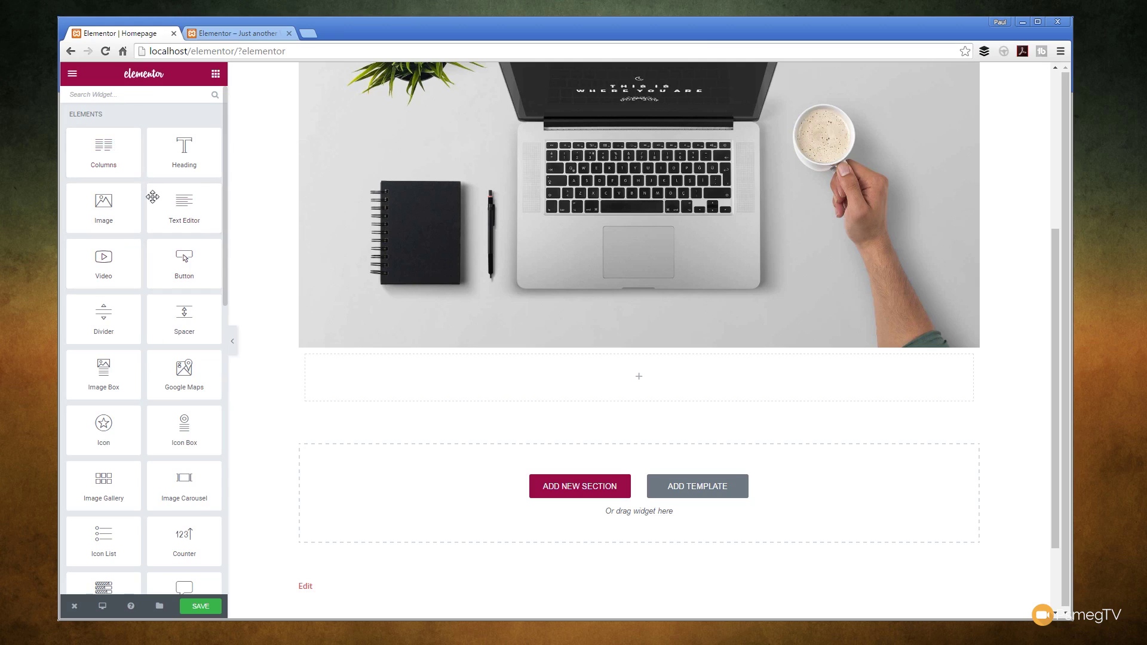
left_click_drag(182, 209, 453, 394)
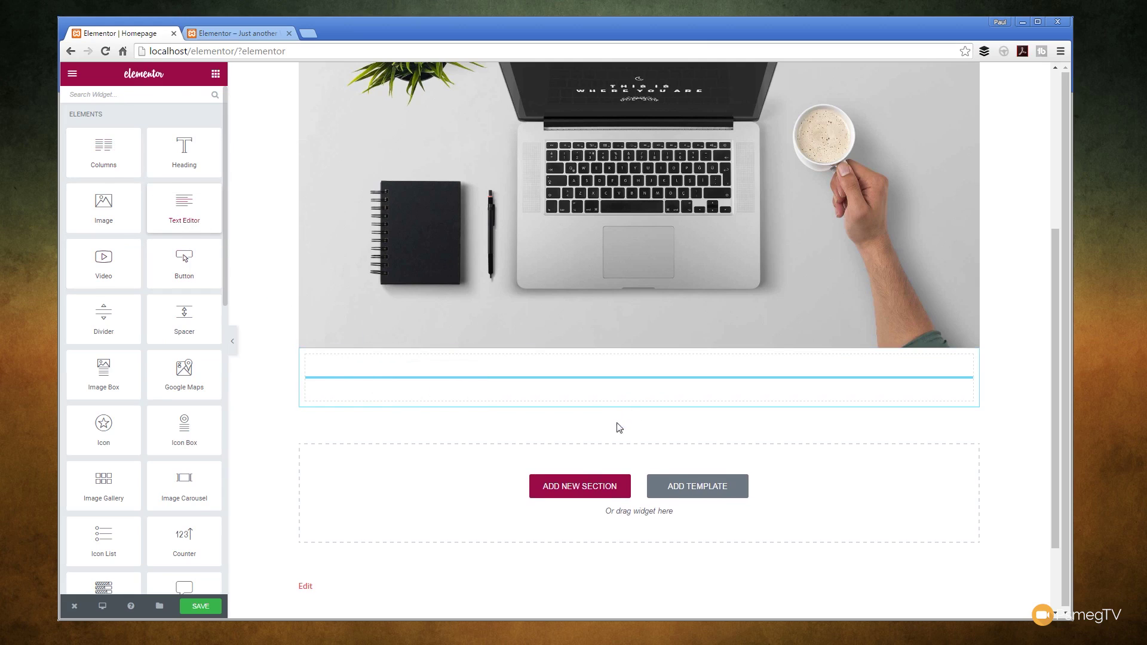
Replace the placeholder text with three pasted lorem ipsum paragraphs and save the page.
left_click_drag(129, 316, 52, 231)
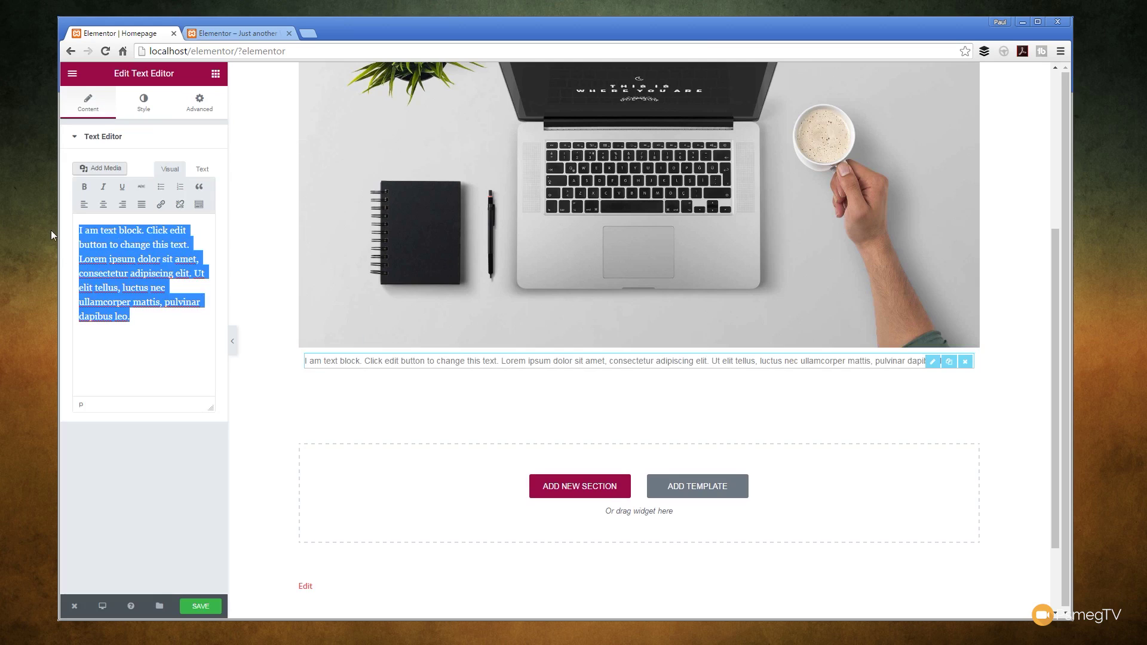
type("Lorem ipsum dolor sit amet, consectetur adipiscing elit. Mauris elit odio, laoreet bibendum purus ut, venenatis posuere tortor. Duis at efficitur arcu, et aliquam ante. In hendrerit risus libero, nec ultricies felis aliquam ac. Nunc congue nulla sit amet justo viverra dapibus. Vivamus vulputate nulla ut risus volutpat, eu fringilla ligula varius. Quisque interdum porttitor sapien ut semper. Nunc eu cursus turpis. Pellentesque sodales justo sed ex dignissim imperdiet. Pellentesque diam felis, laoreet at vehicula eget, dapibus et diam. Vivamus aliquet scelerisque massa, non dictum augue tempus in. In hac habitasse platea dictumst. Nulla eu ornare lacus, eget ullamcorper quam.  Ut id lectus vitae nunc rhoncus placerat. In magna mi, porta at gravida quis, porttitor vel lorem. Ut in fringilla dui, ac pellentesque erat. Curabitur quis hendrerit leo. Etiam vel sem mollis, dictum odio sit amet, condimentum sem. Aliquam sem elit, mattis in rutrum sed, ornare at mauris. Nullam sit amet justo quam. Aliquam et scelerisque felis, at porta arcu. Vivamus ac tortor a libero semper dapibus ut sit amet nisi. Etiam condimentum metus leo, eu auctor leo placerat non. Nulla ut nibh sit amet ex finibus consequat vitae sed sapien. Sed ut mi non massa suscipit dignissim posuere ac justo. Suspendisse ultricies ac nunc quis porta.  In in nibh eu libero gravida imperdiet. Pellentesque dapibus tristique hendrerit. Donec faucibus velit ac ornare pulvinar. Ut finibus lacinia mi non lobortis. Vestibulum non orci non dui pretium fermentum quis ut lectus. Etiam eu odio ex. Etiam id fringilla diam.")
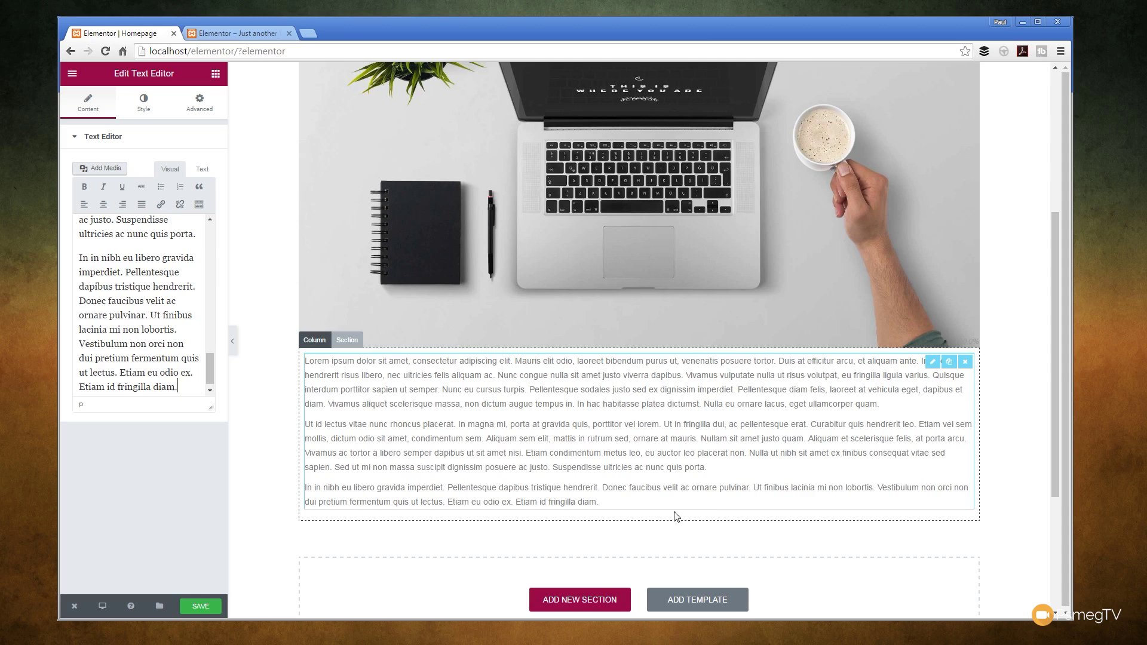
left_click(200, 607)
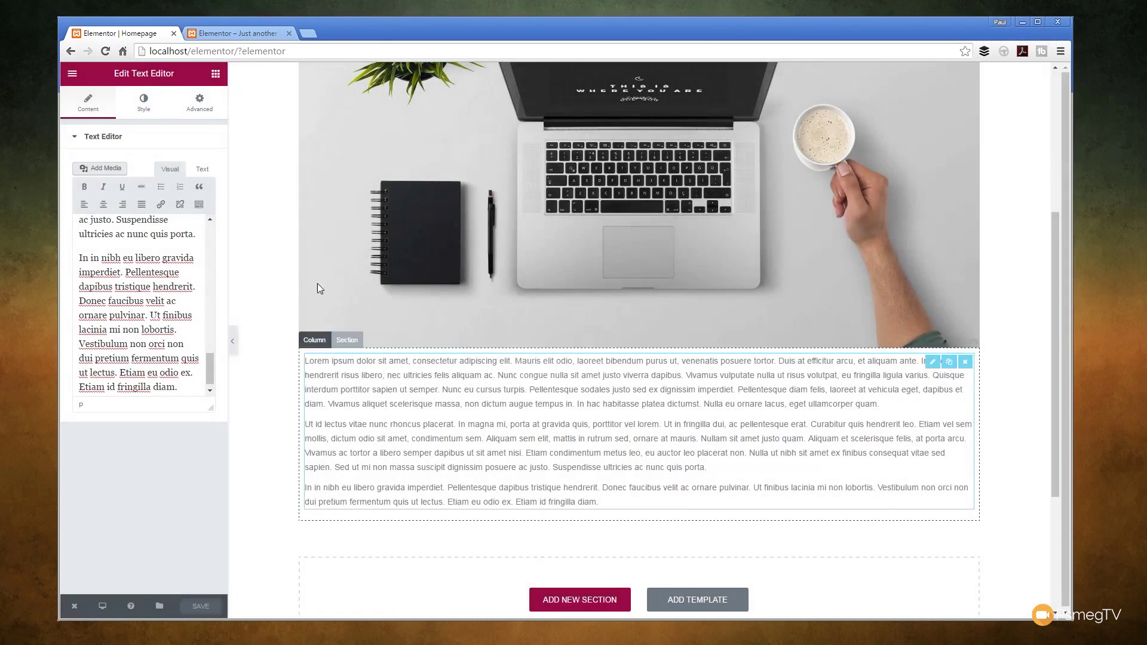
Reload the live Homepage and scroll through it to check the laptop image above the text.
left_click(221, 34)
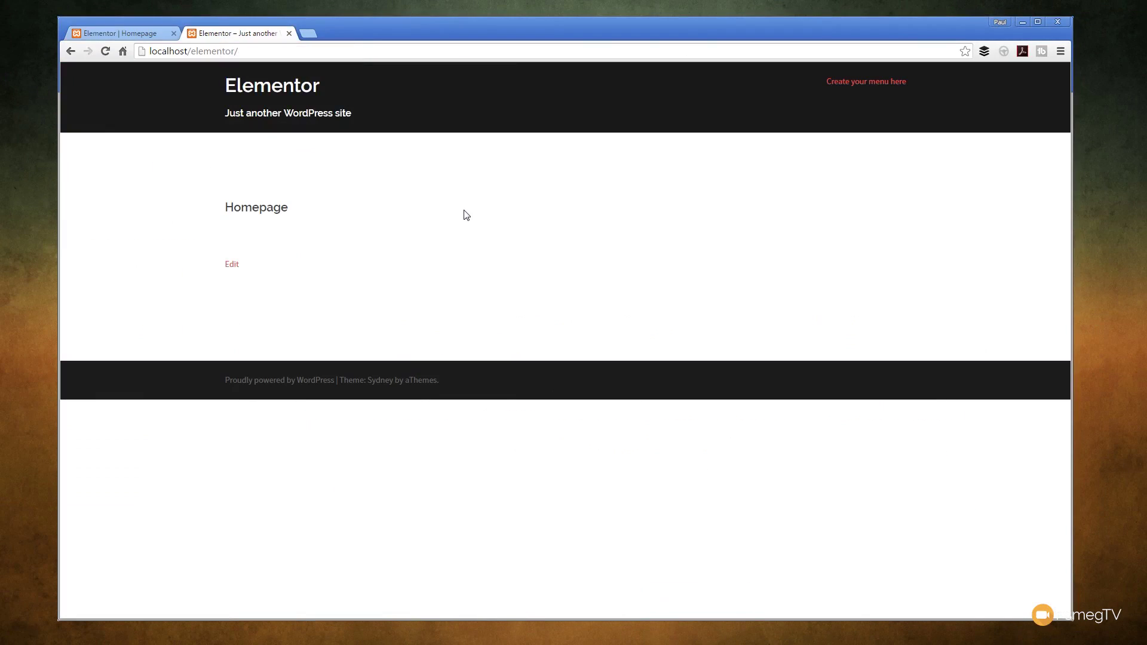
left_click(108, 52)
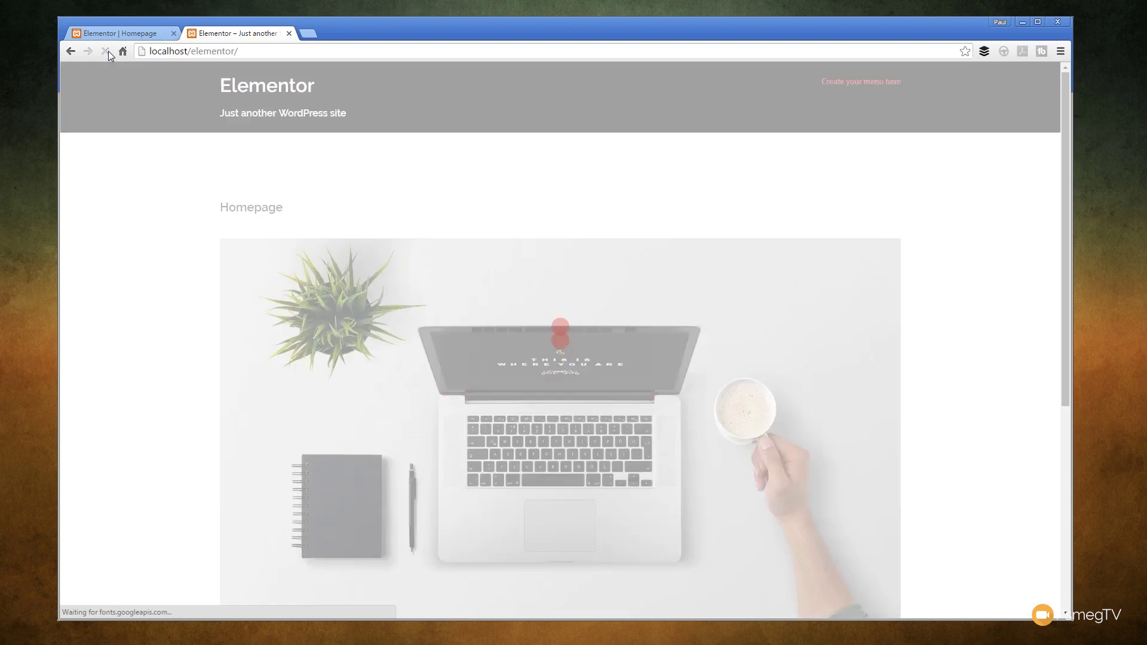
scroll(151, 327, "down", 4)
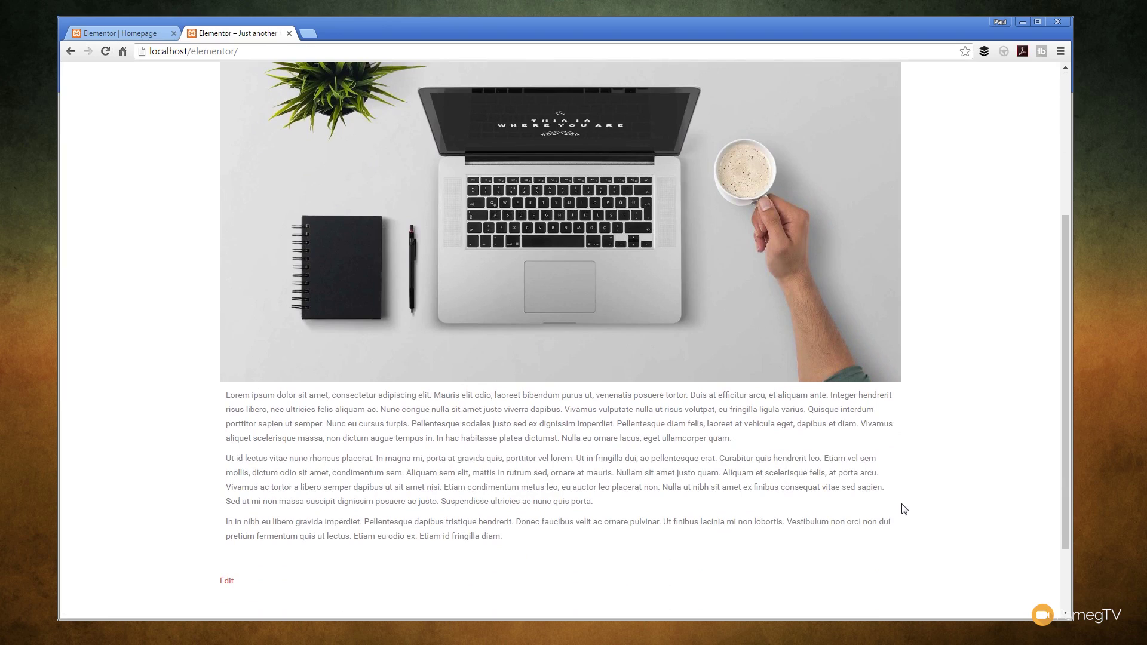
scroll(797, 472, "up", 4)
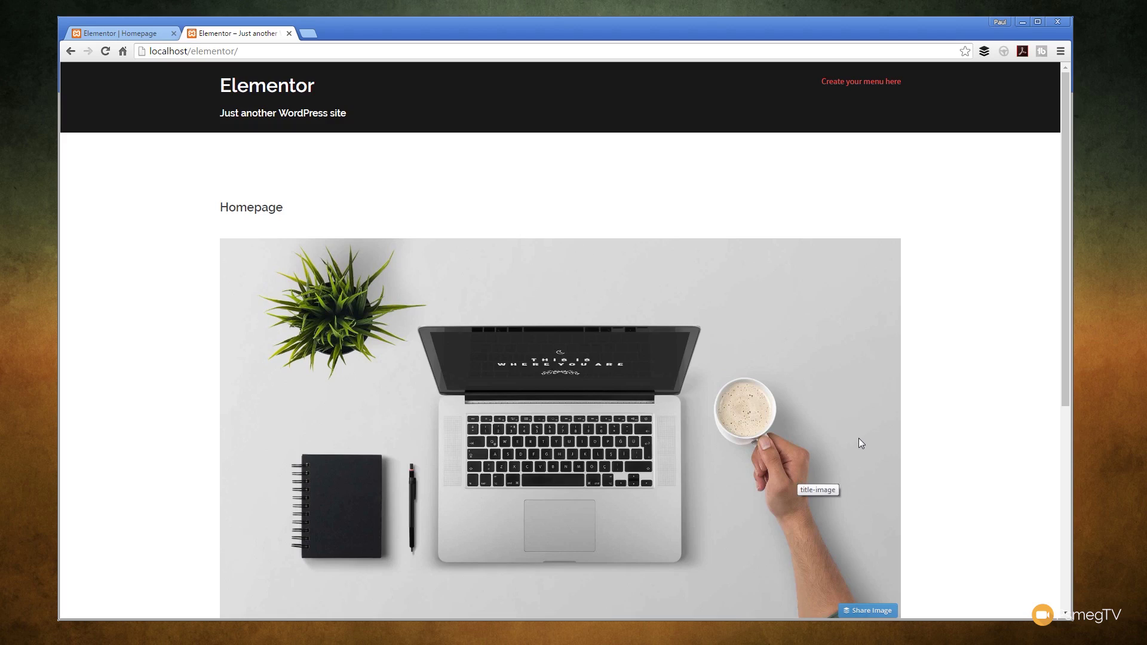
From the editor, go to Plugins > Add New and search for 'elementor'.
left_click(116, 29)
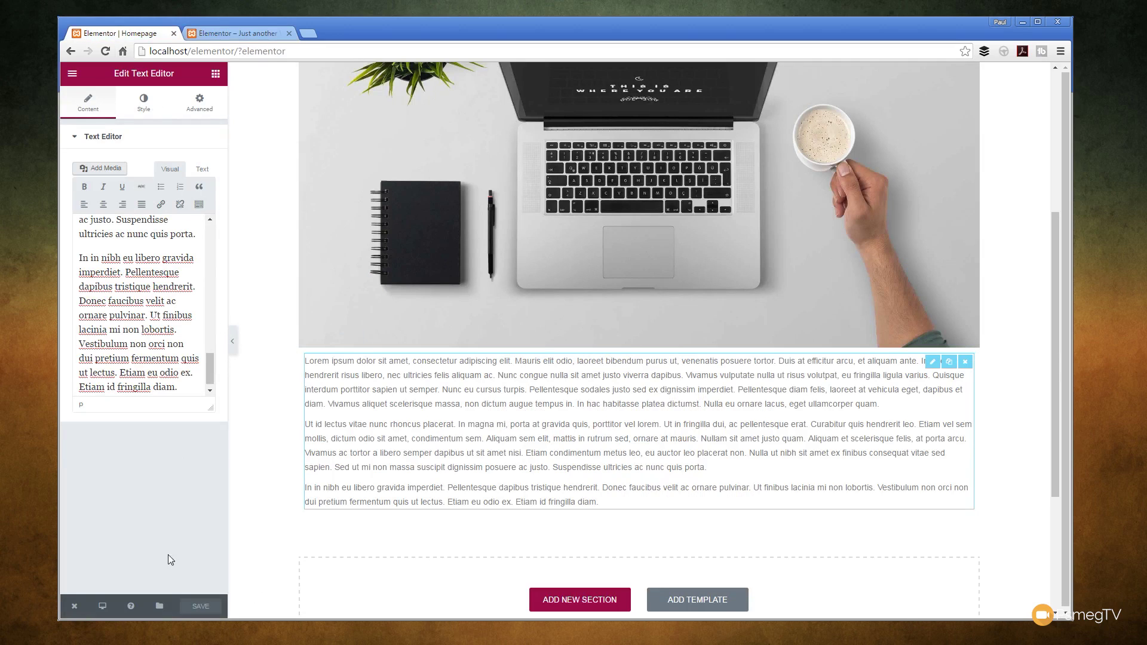
mouse_move(75, 607)
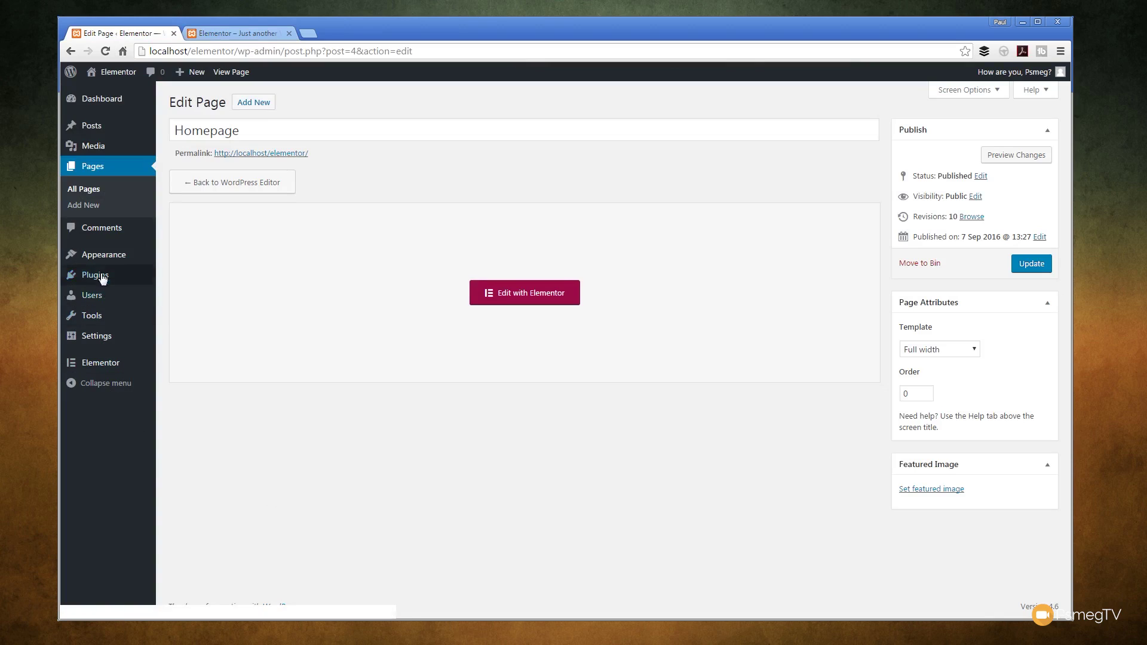
mouse_move(96, 275)
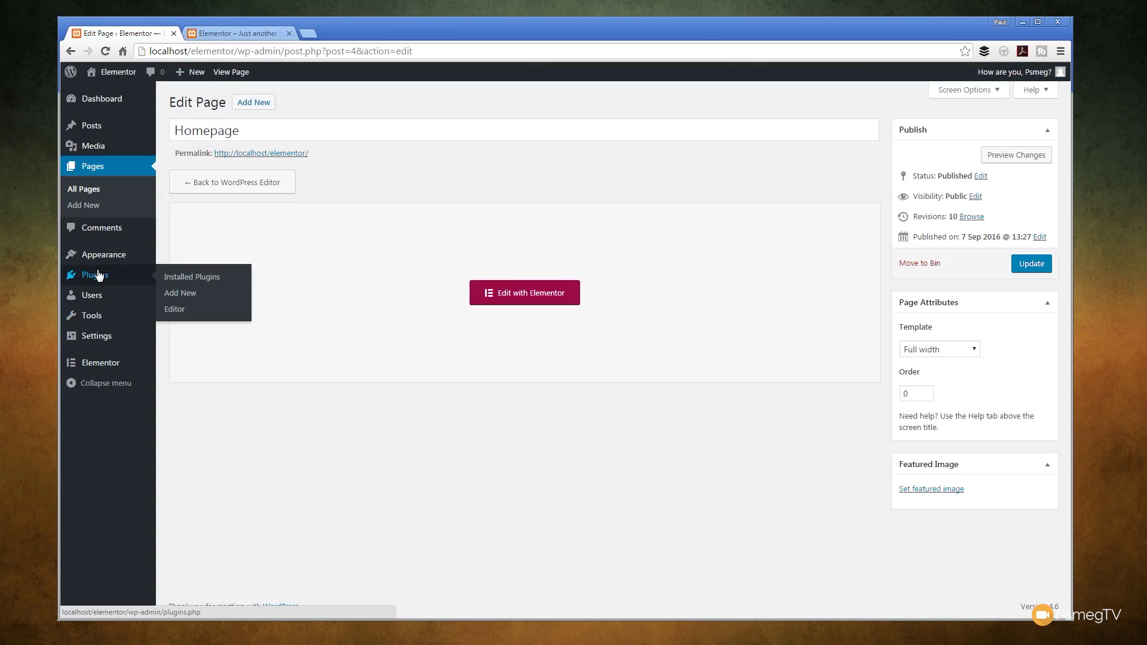
left_click(186, 293)
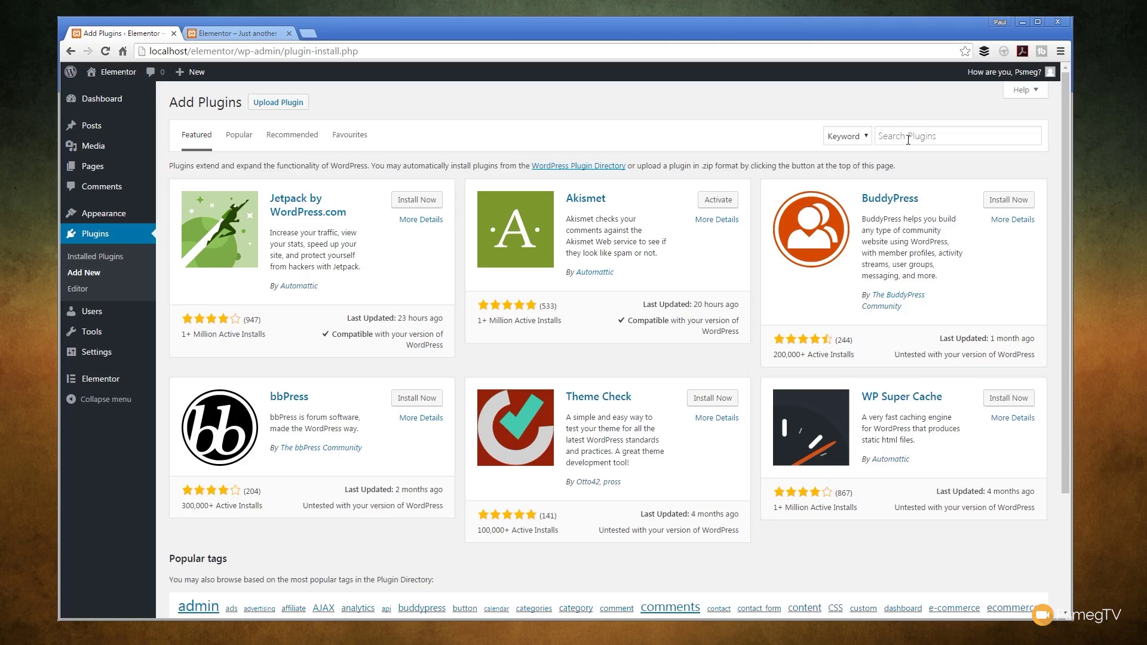
left_click(907, 139)
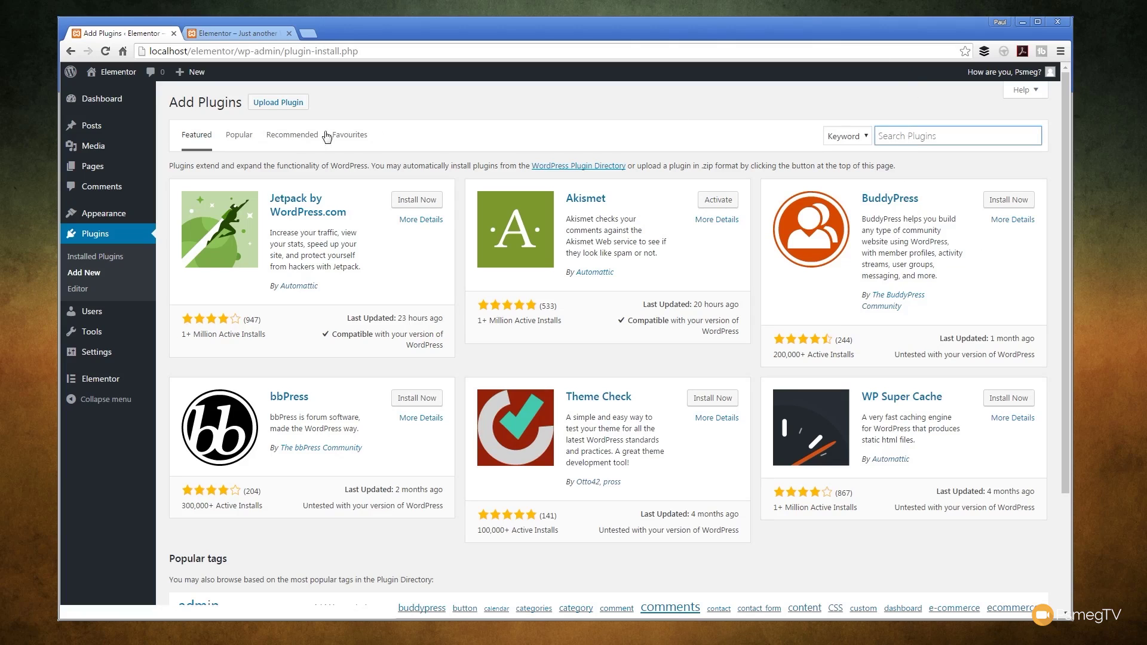
left_click(944, 139)
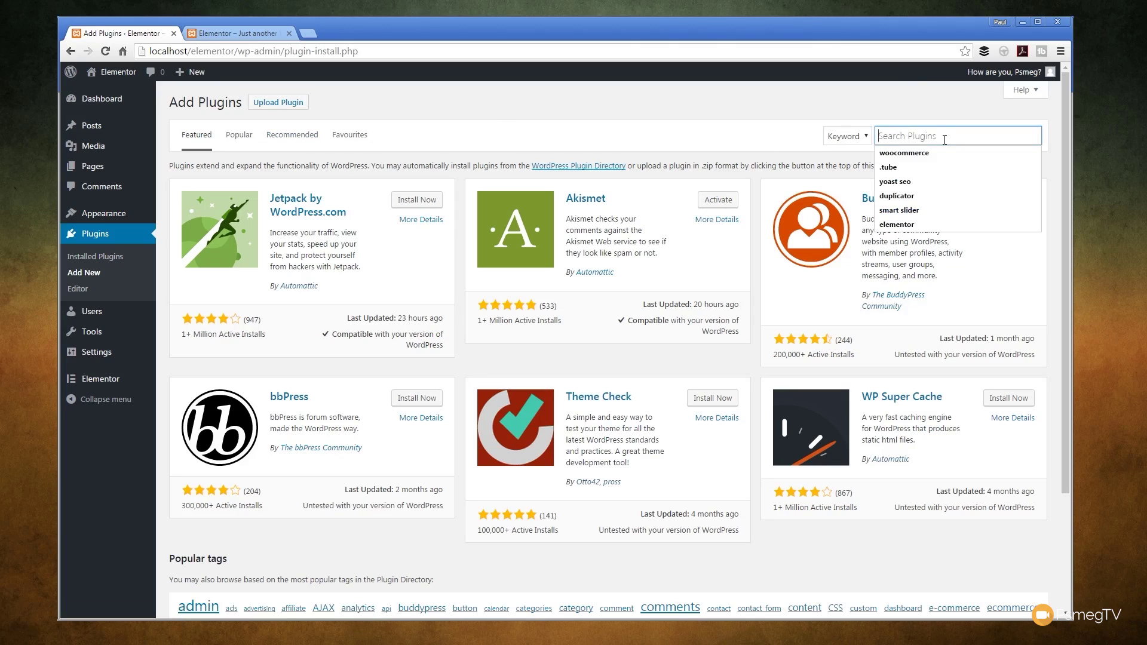
type("elementor")
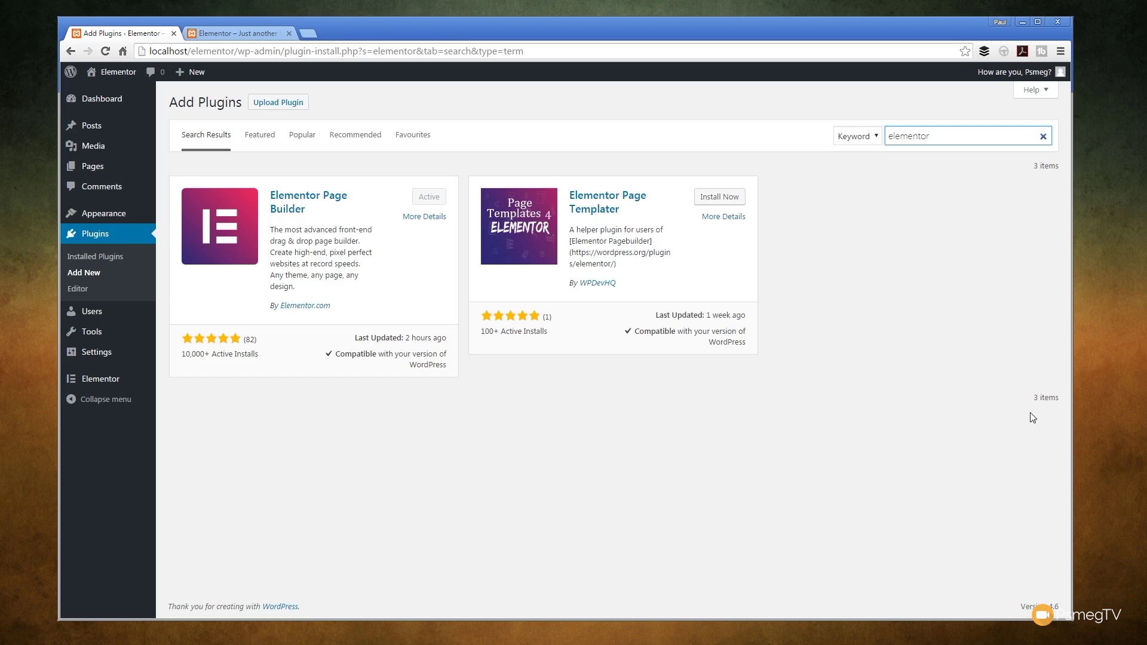
Install and activate the Elementor Page Templater plugin.
left_click(721, 203)
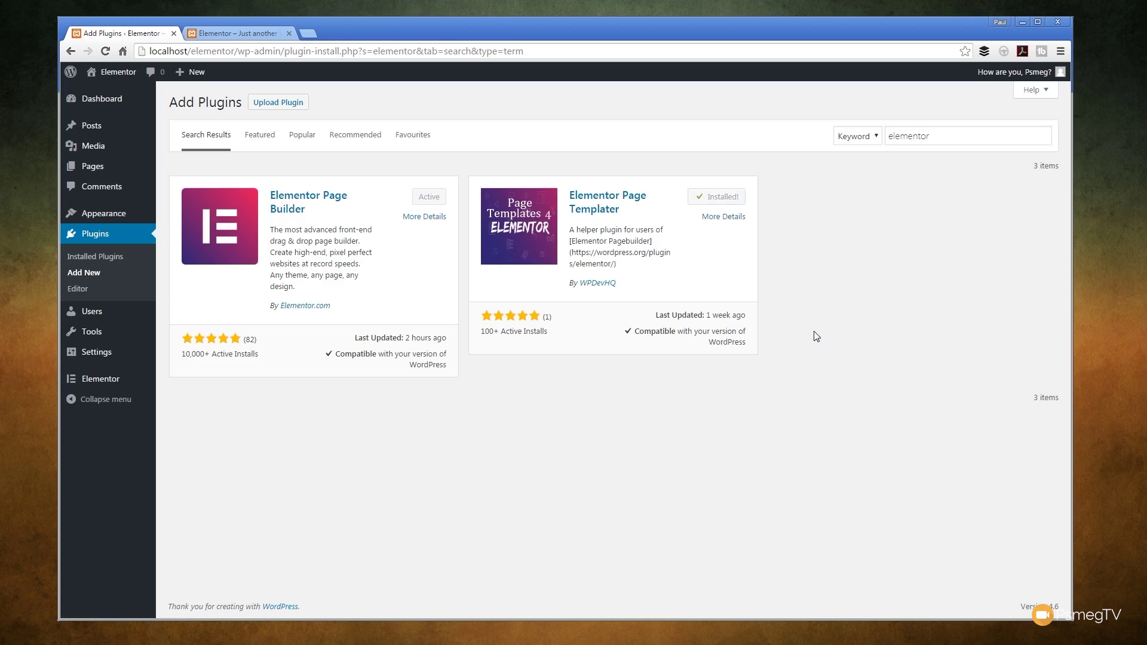
left_click(742, 196)
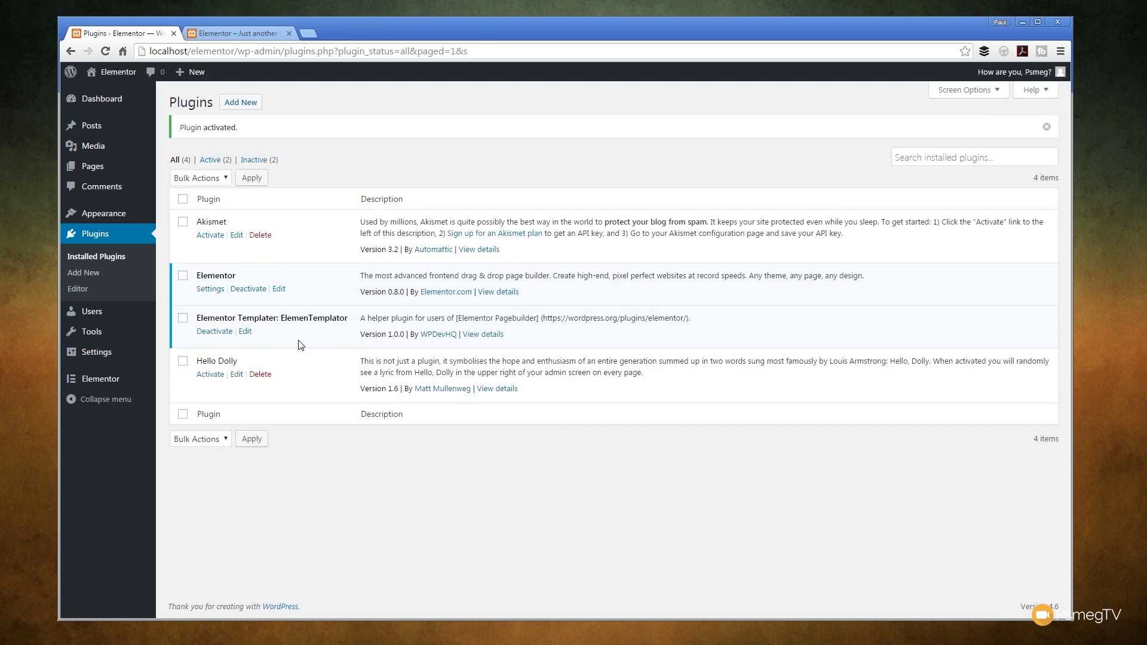
Reopen the Homepage from All Pages in Elementor and save it again.
mouse_move(77, 166)
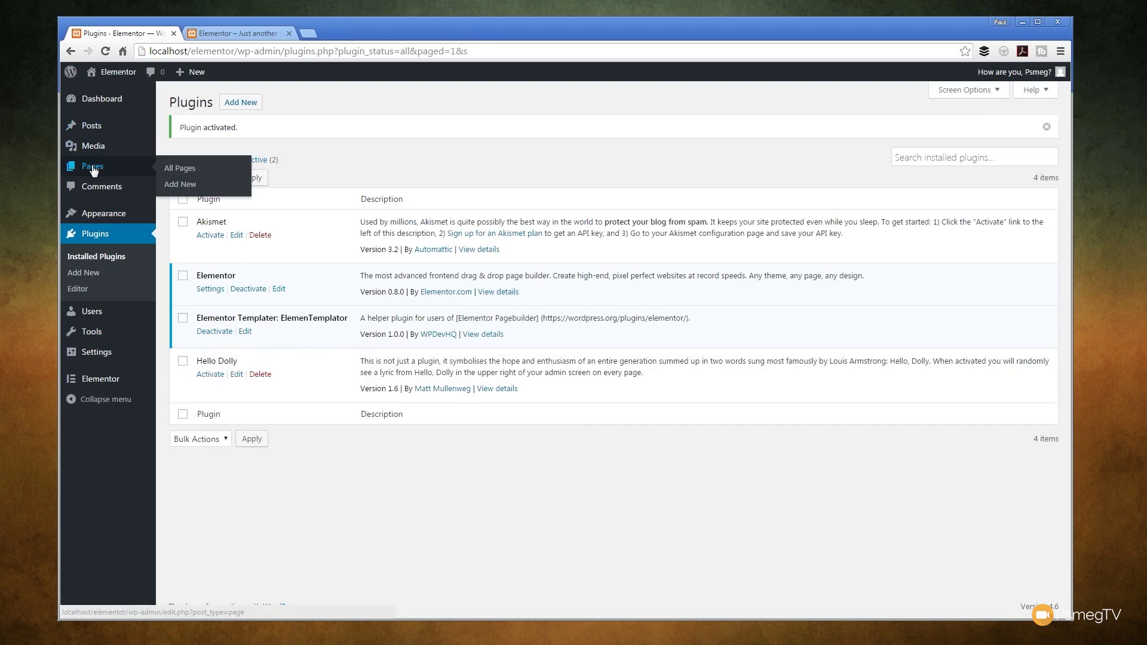
left_click(169, 169)
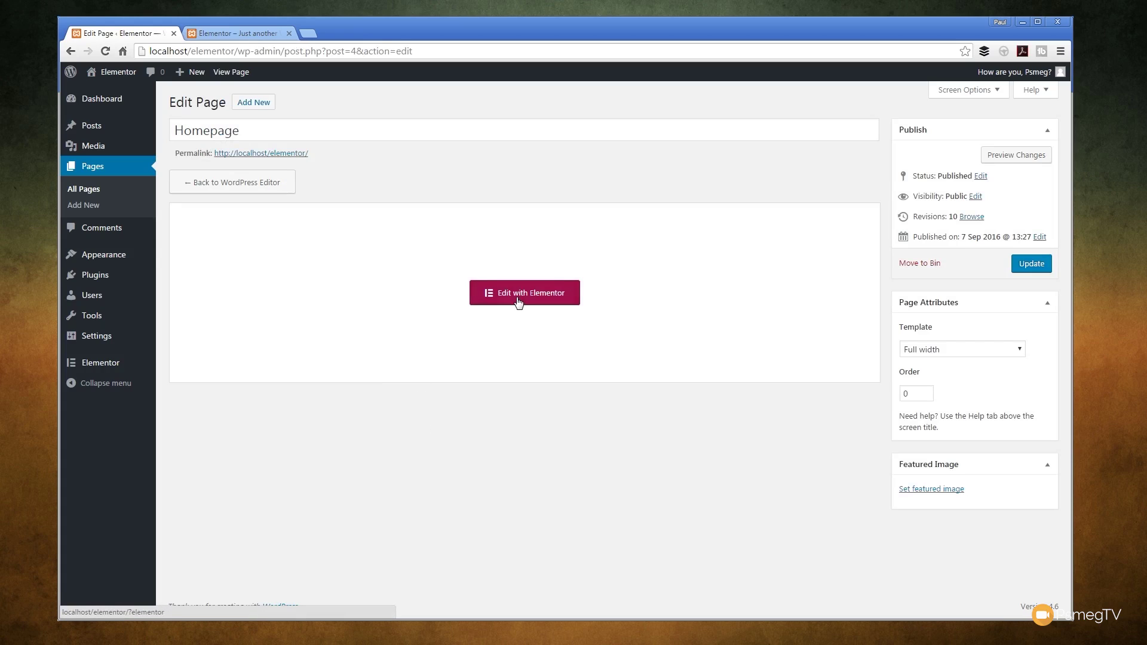
left_click(518, 298)
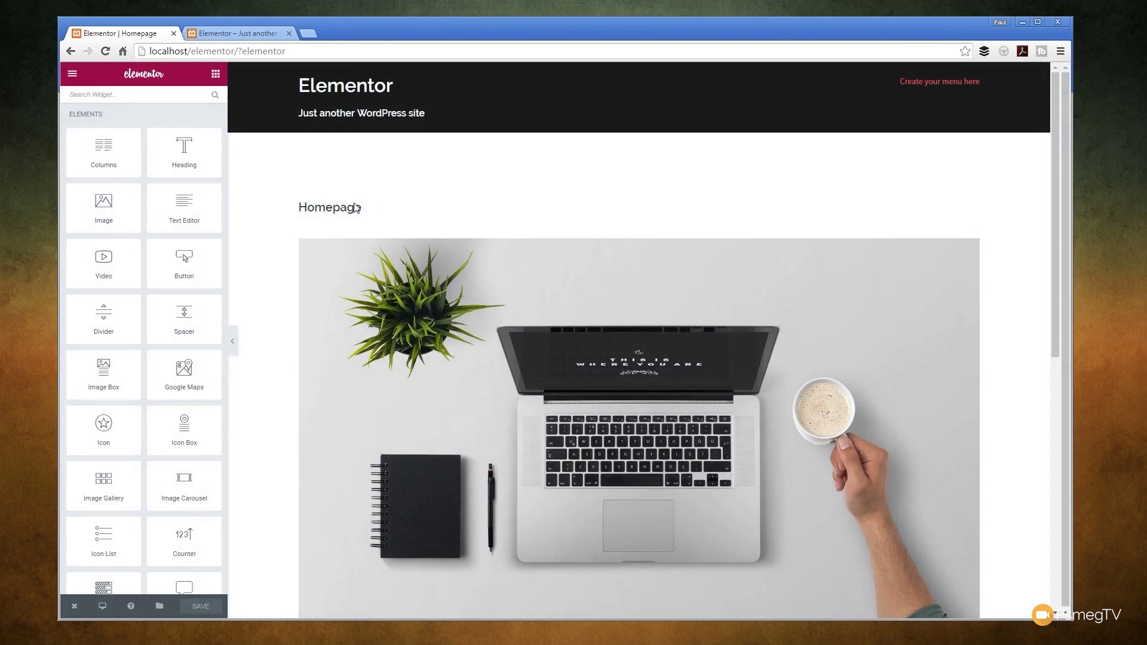
left_click(201, 605)
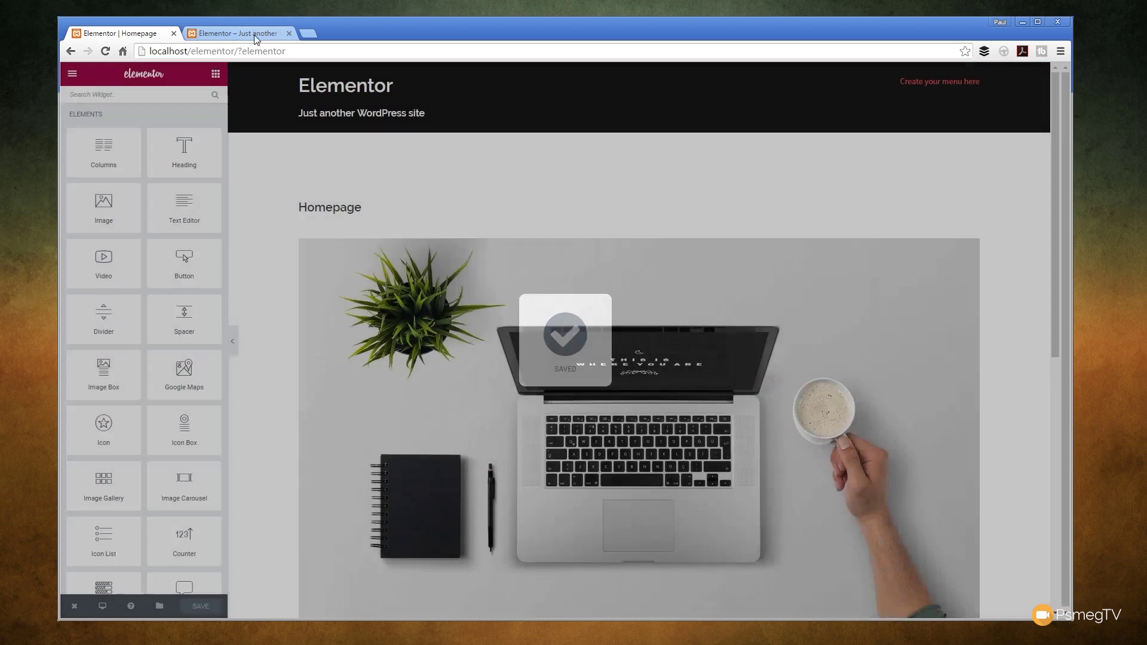
Reload and scroll the live Homepage to check it, then return to the Elementor editor.
left_click(237, 33)
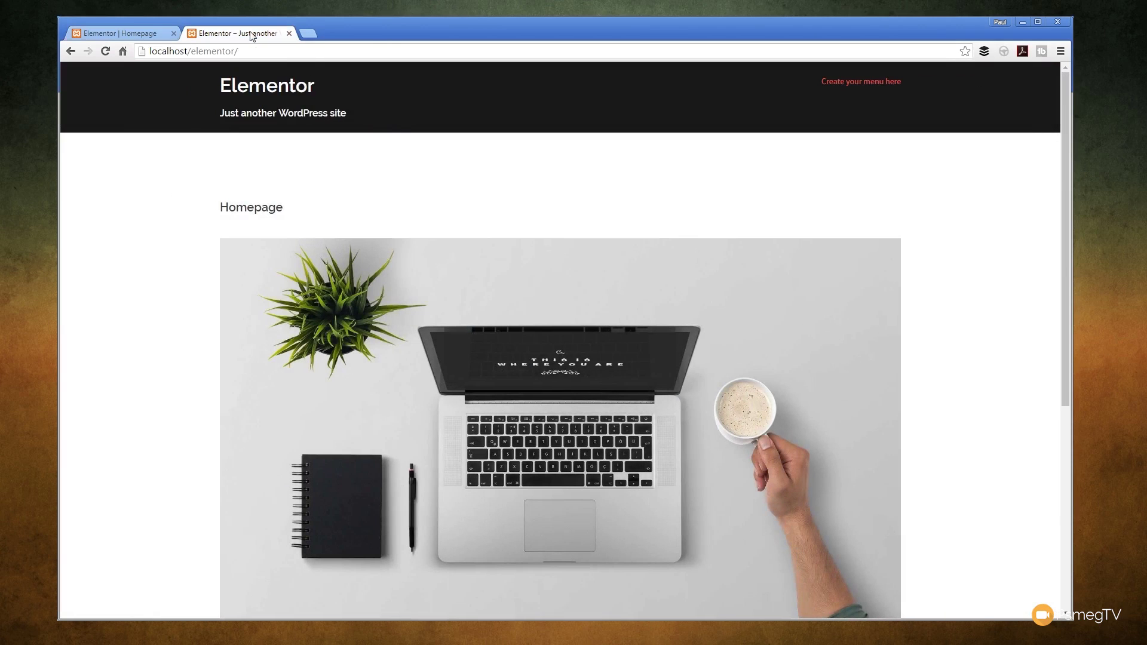
left_click(106, 56)
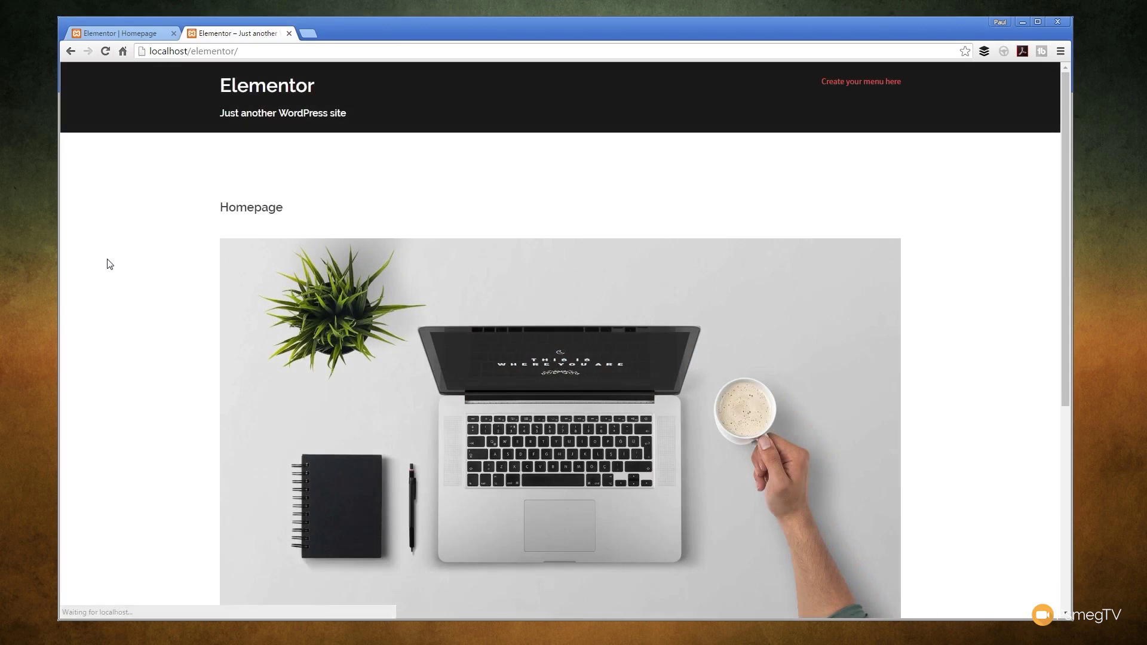
scroll(136, 394, "down", 1)
scroll(136, 394, "down", 5)
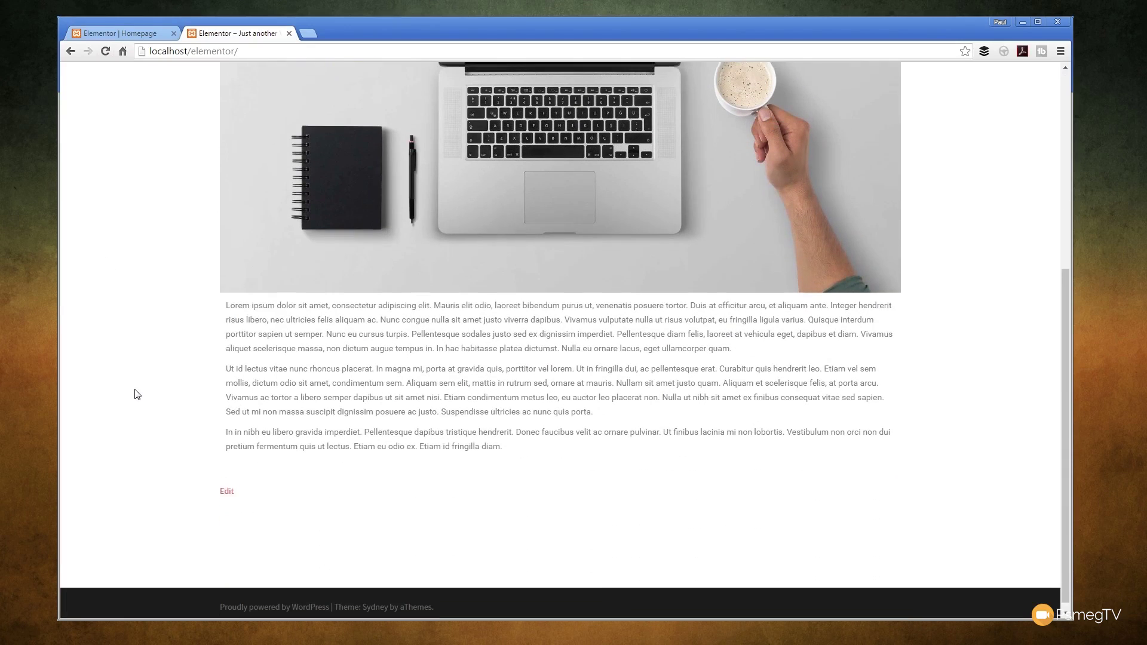
scroll(136, 394, "up", 6)
left_click(130, 32)
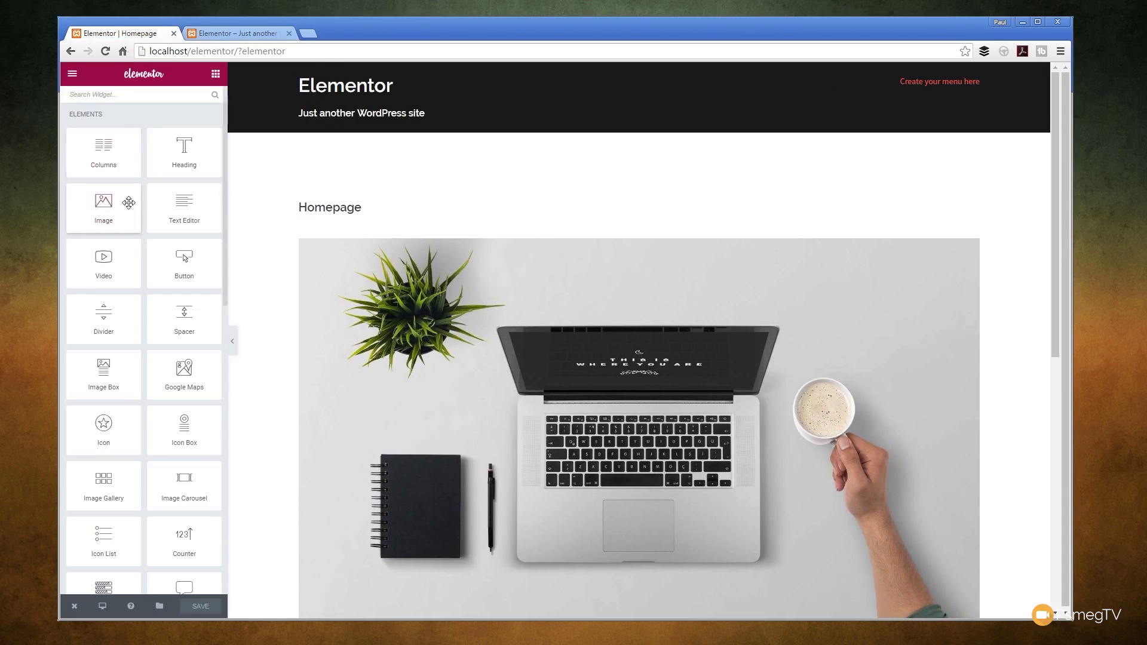
Change the Homepage template to Elementor Fullwidth Standard and update the page.
mouse_move(74, 605)
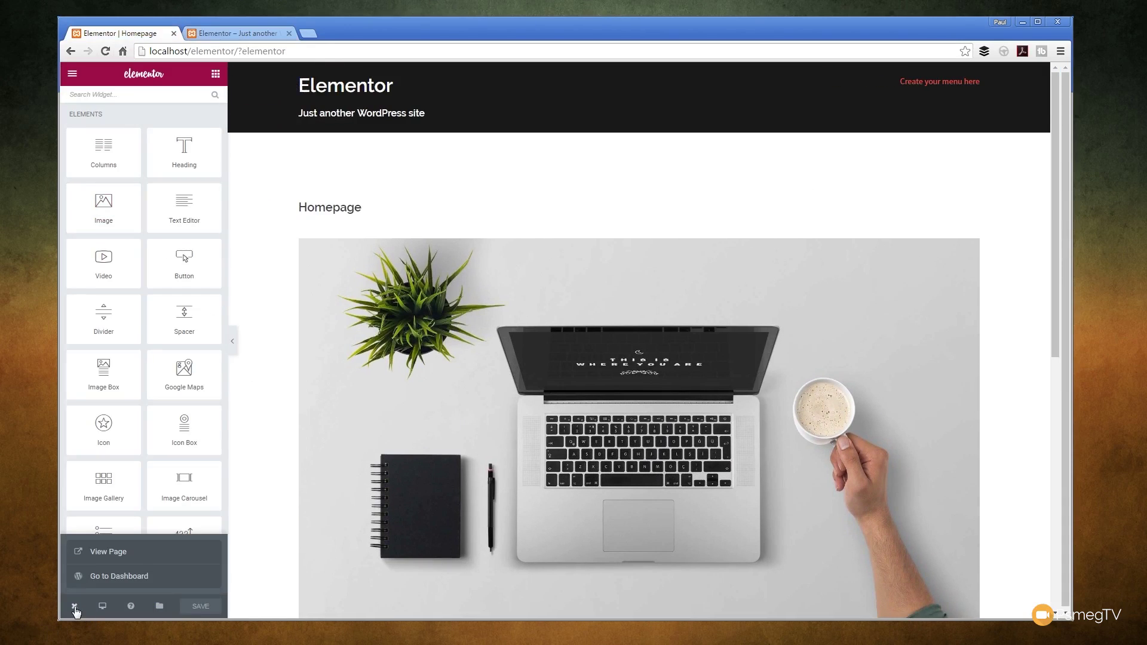
left_click(105, 577)
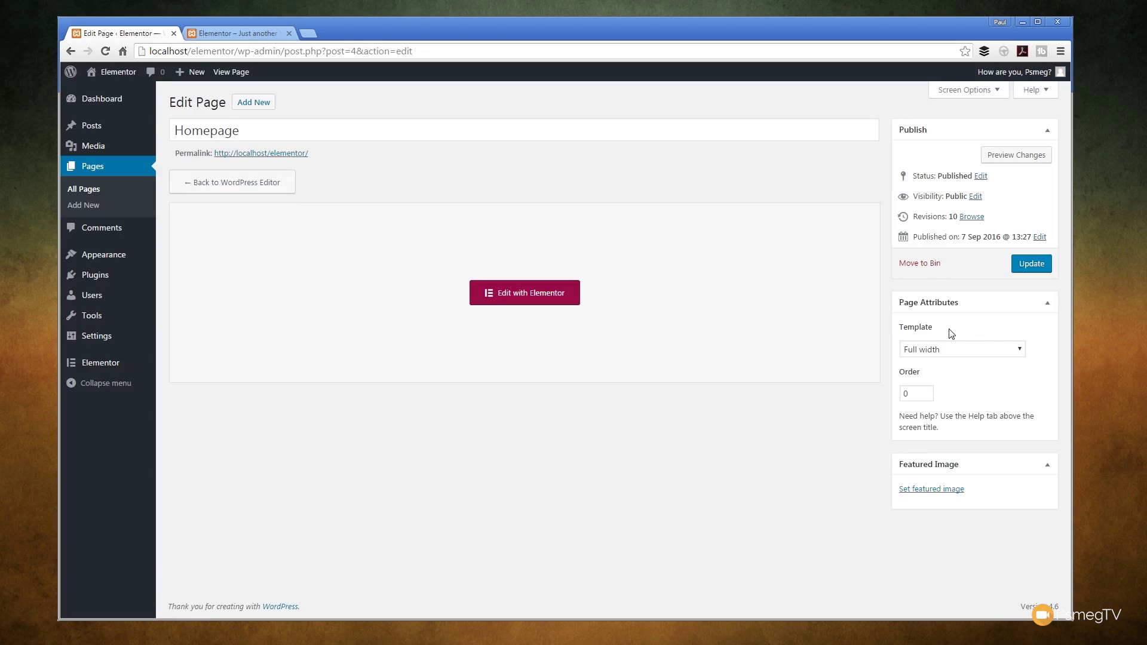
left_click(952, 352)
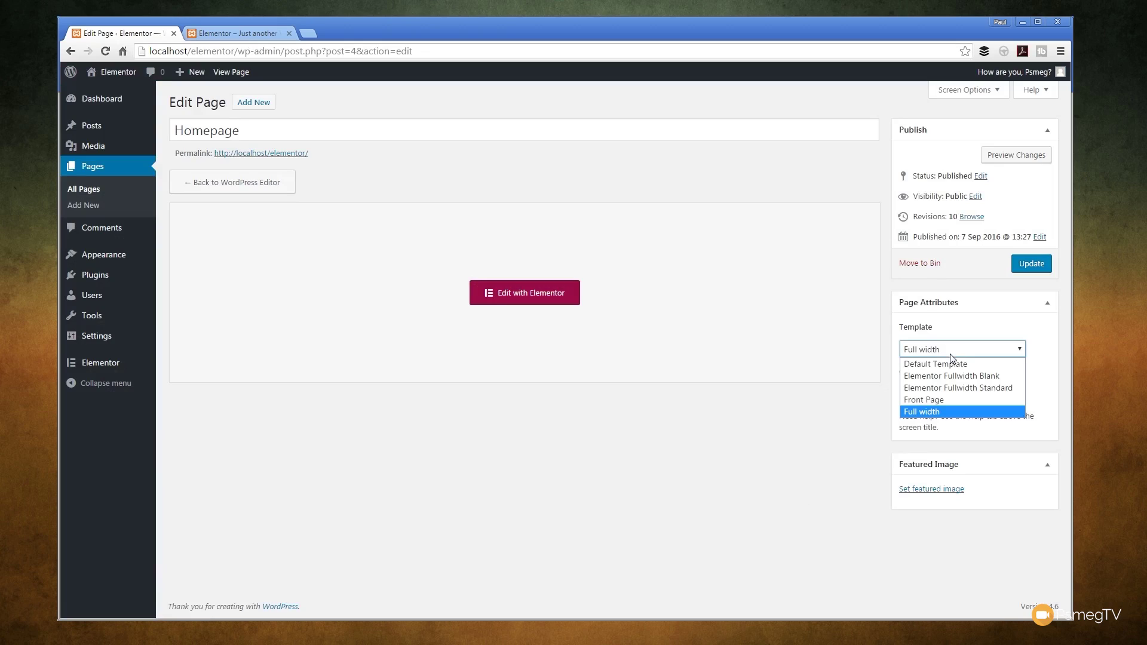
left_click(987, 388)
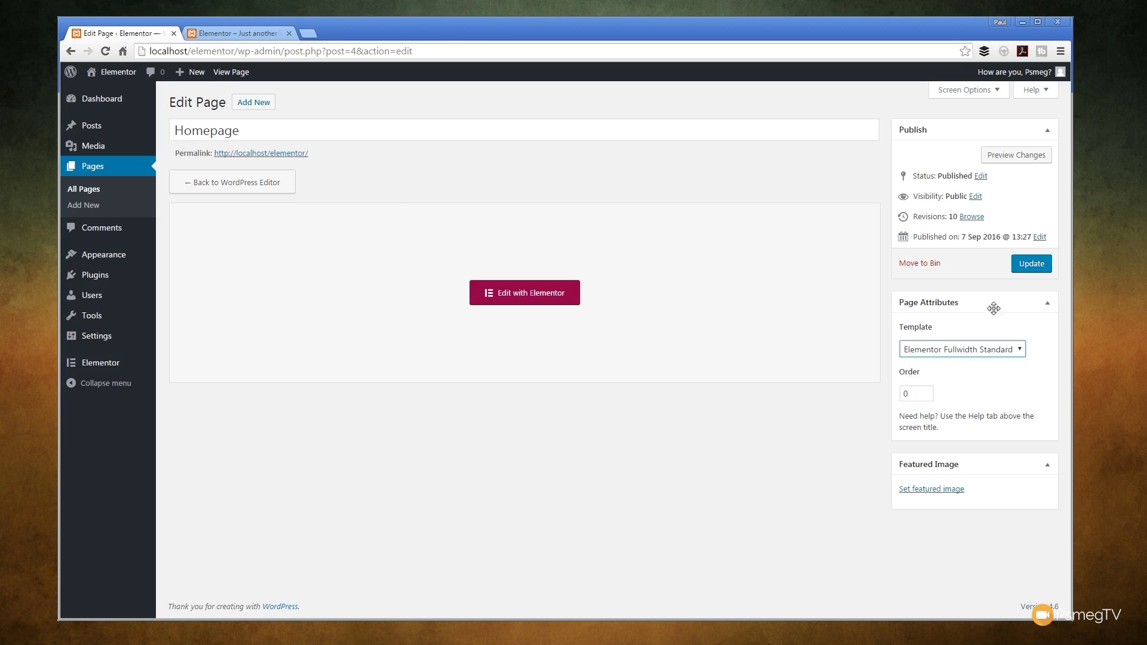
left_click(1042, 272)
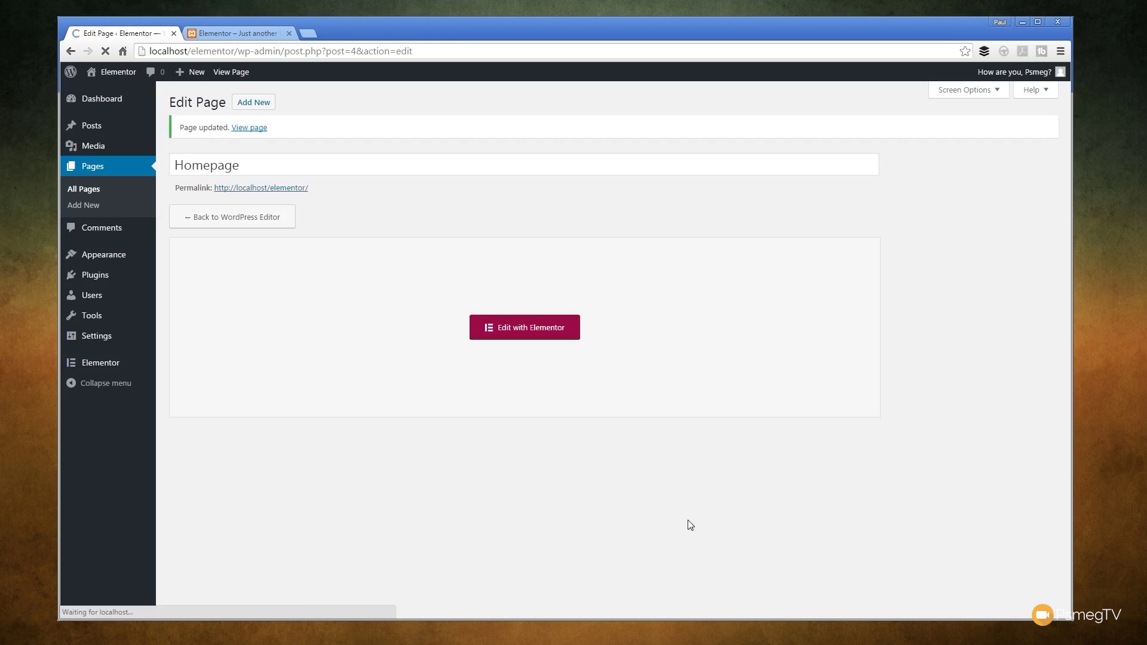
Reload the live homepage to check the edge-to-edge laptop image, then return to the edit screen.
left_click(236, 33)
left_click(106, 52)
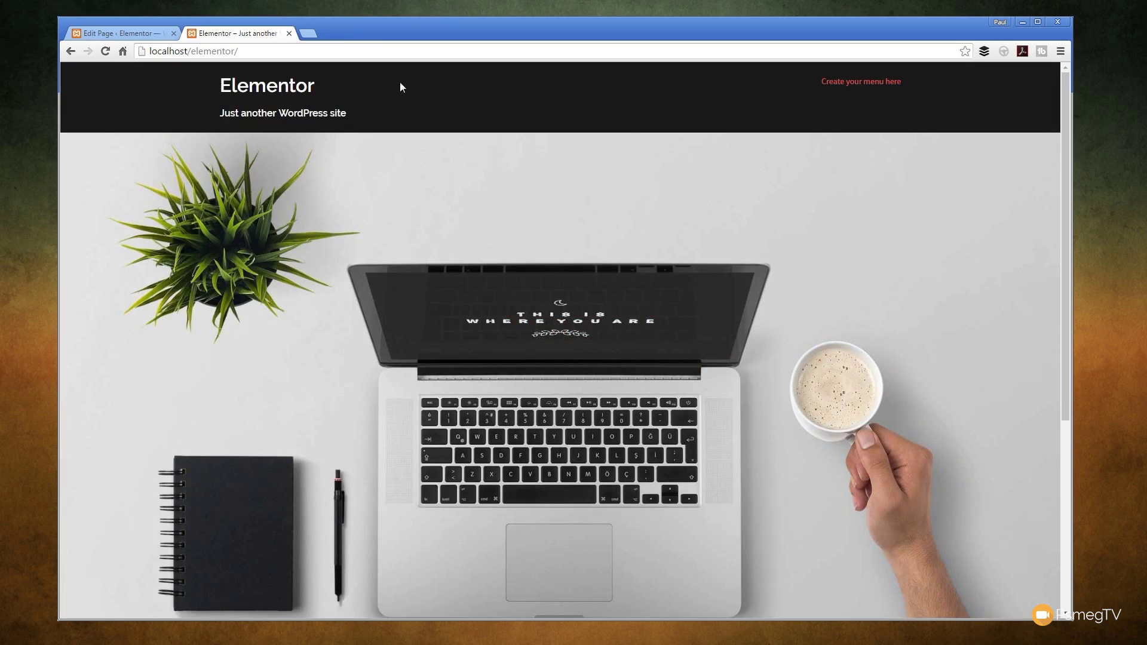
scroll(877, 307, "down", 5)
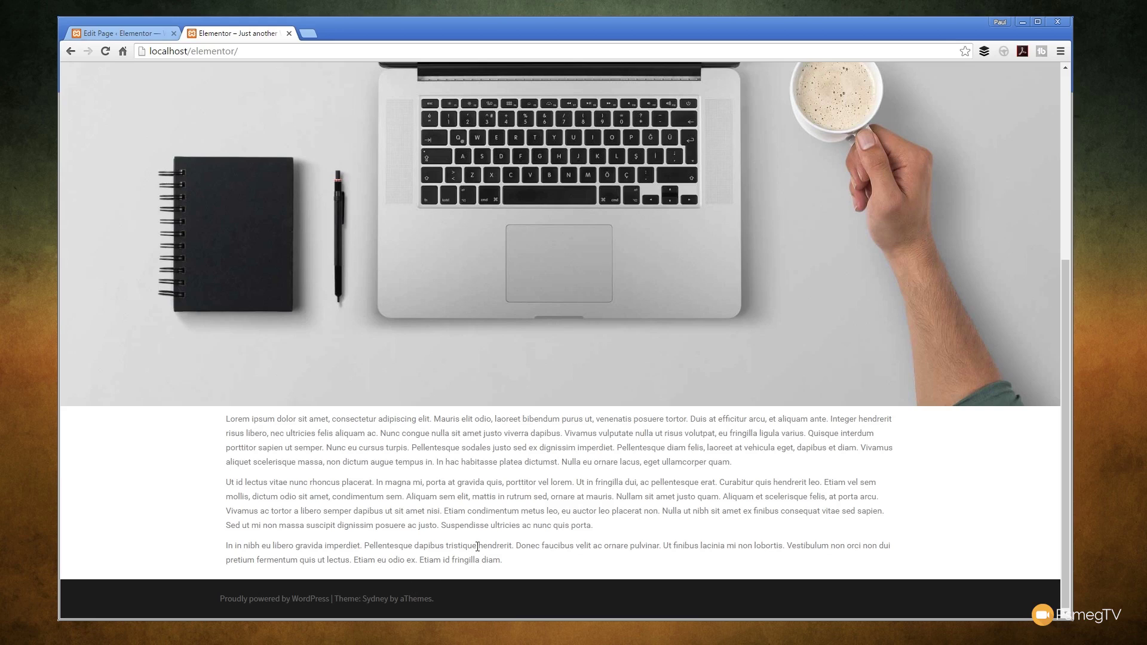
left_click(119, 32)
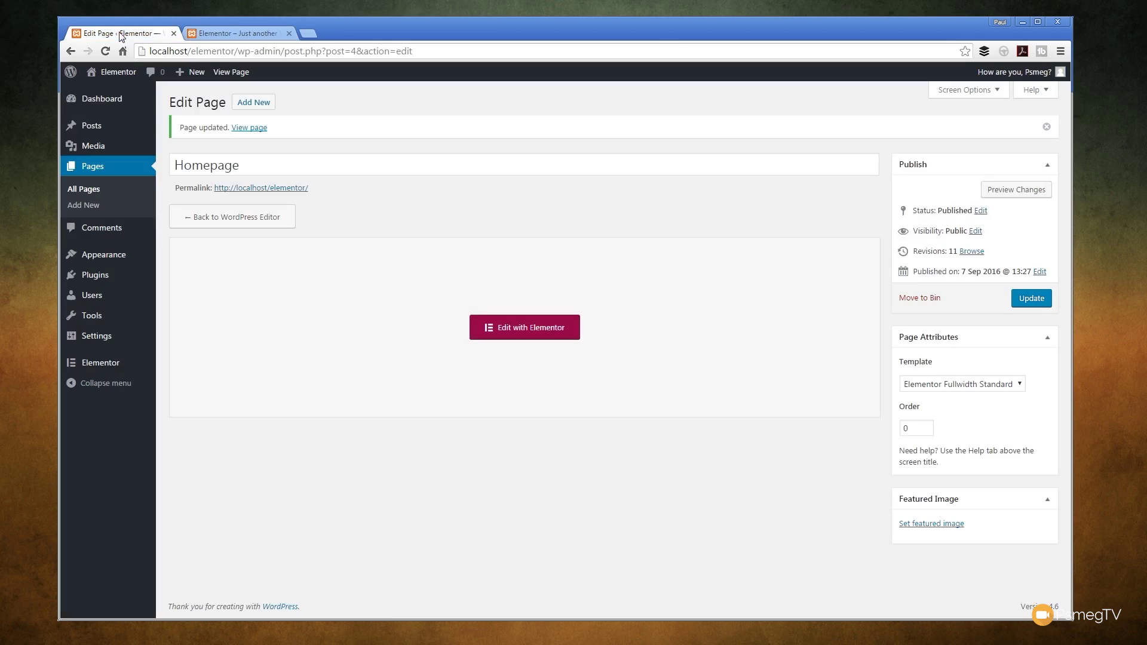
Open the Homepage in Elementor and inspect the text section's style, typography and spacing settings.
left_click(512, 335)
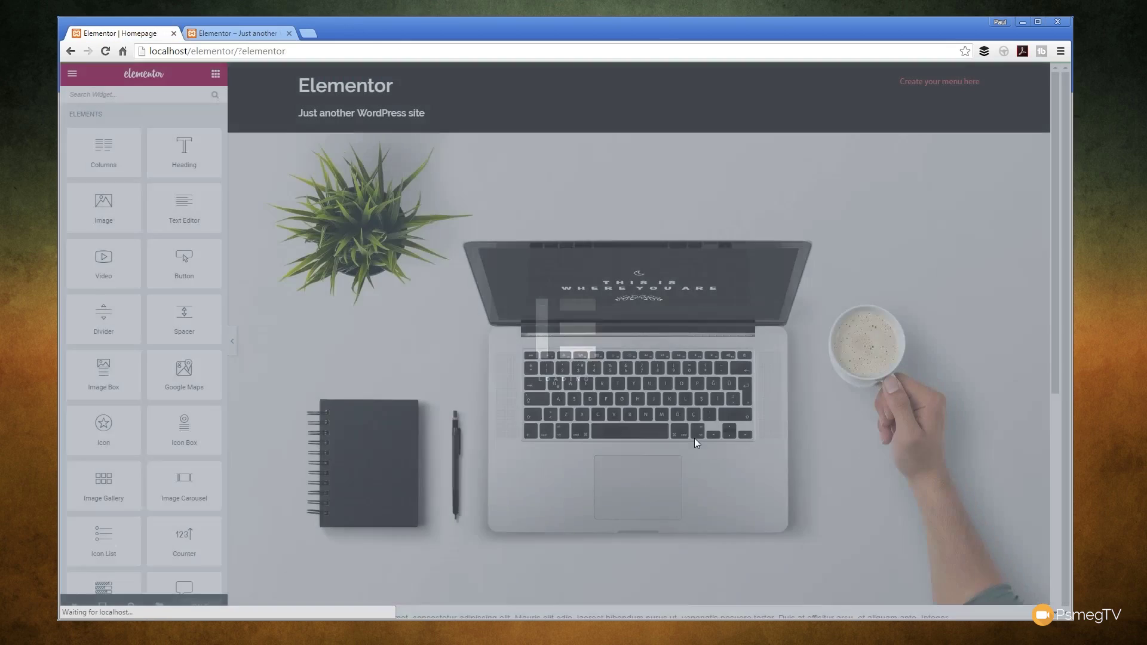
scroll(756, 422, "down", 5)
scroll(653, 215, "up", 4)
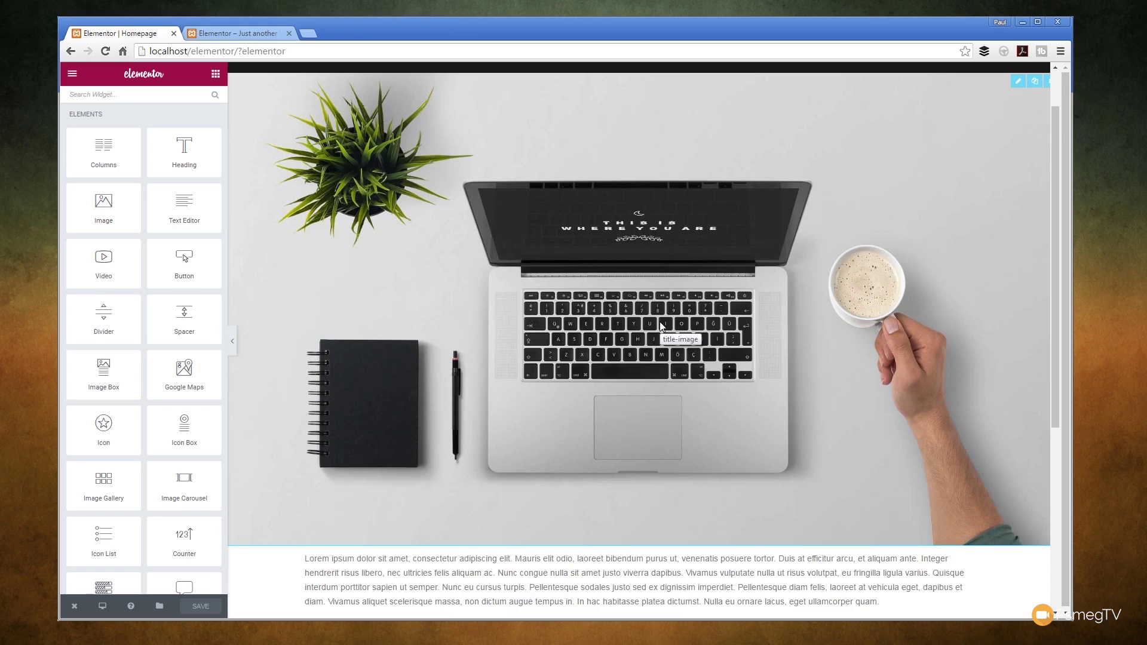
scroll(661, 327, "down", 4)
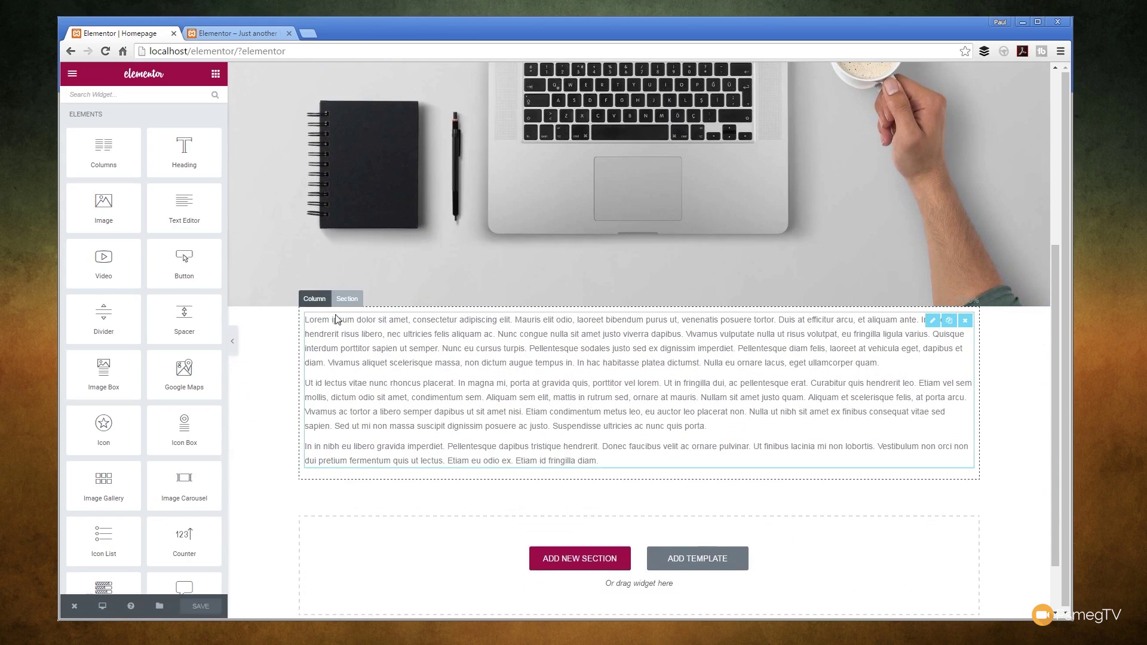
left_click(314, 298)
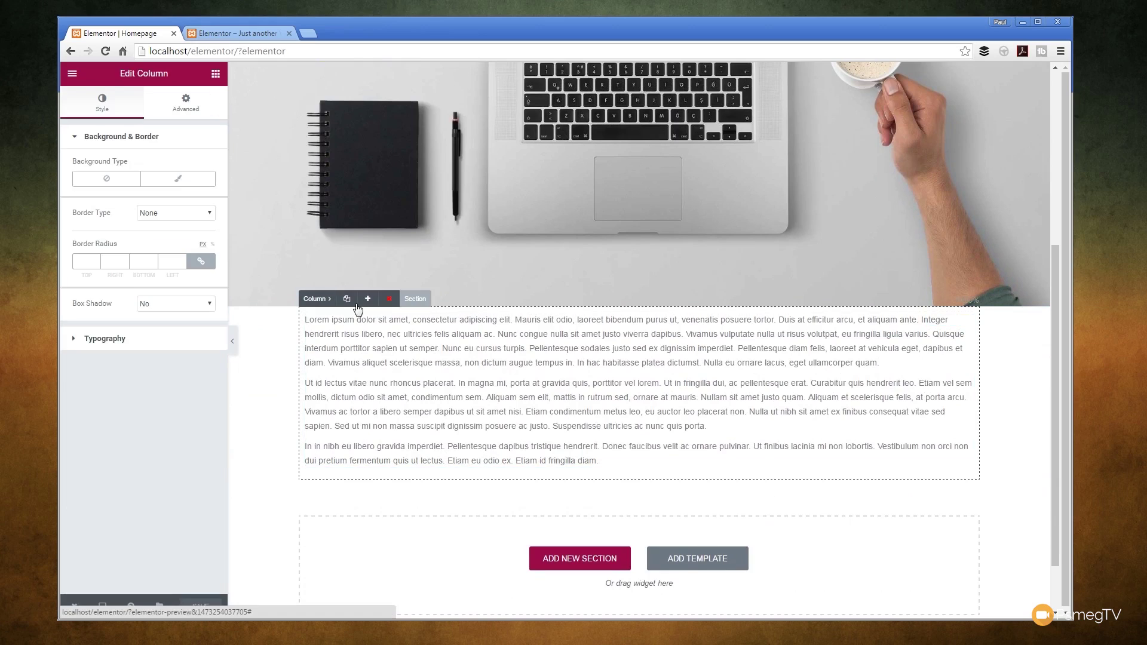
left_click(416, 298)
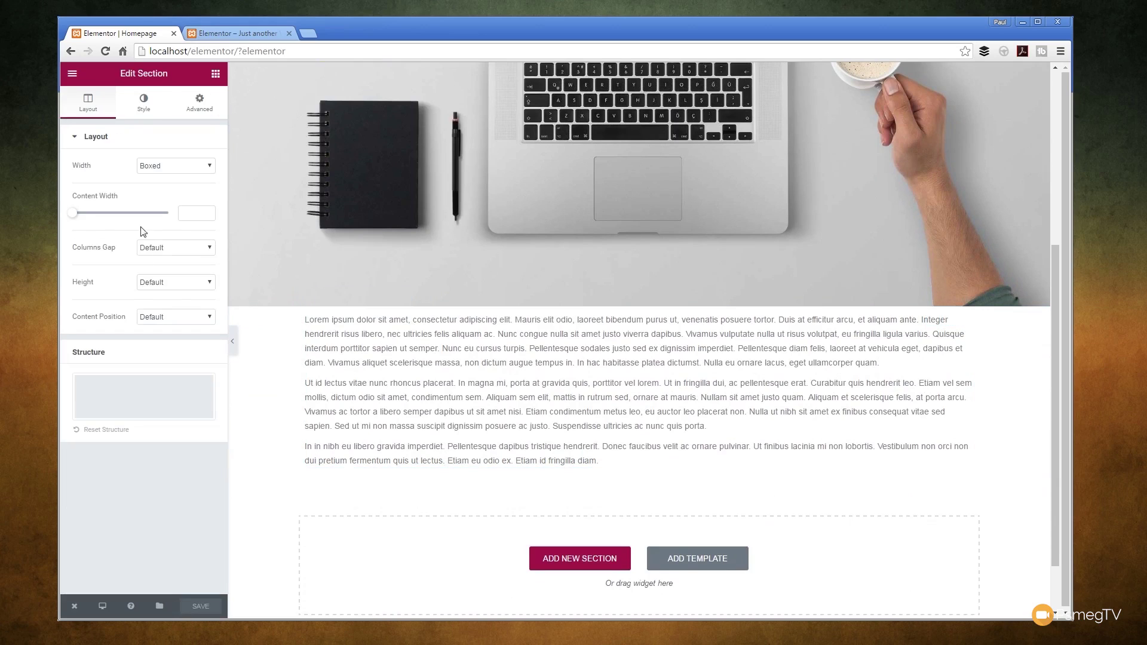
left_click(143, 105)
left_click(116, 236)
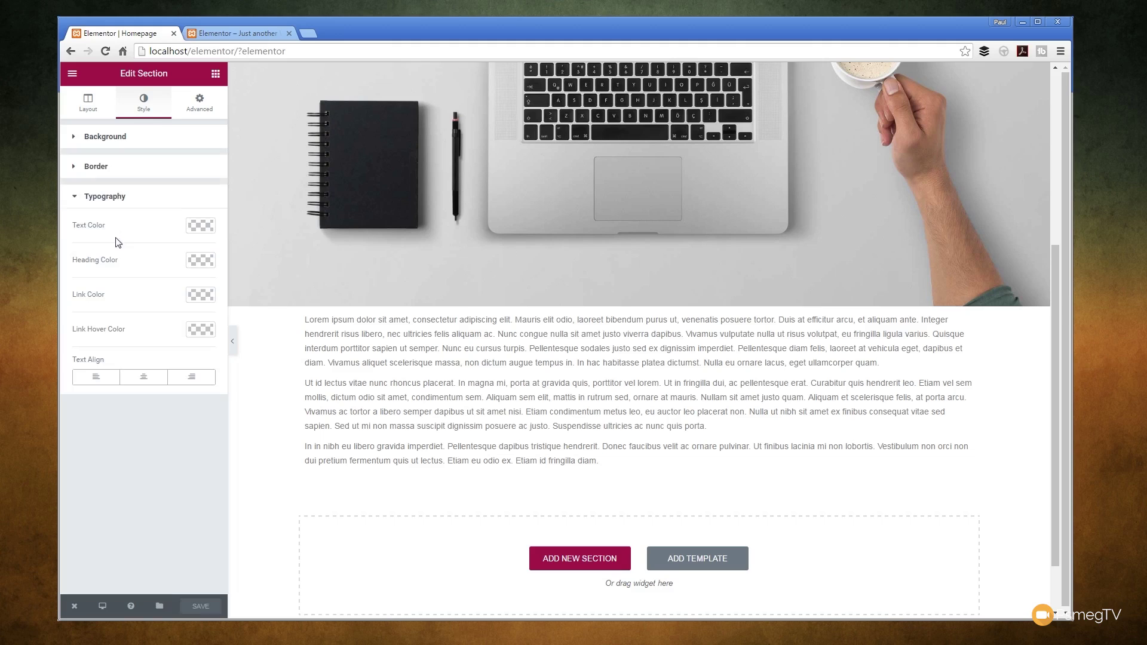
left_click(203, 110)
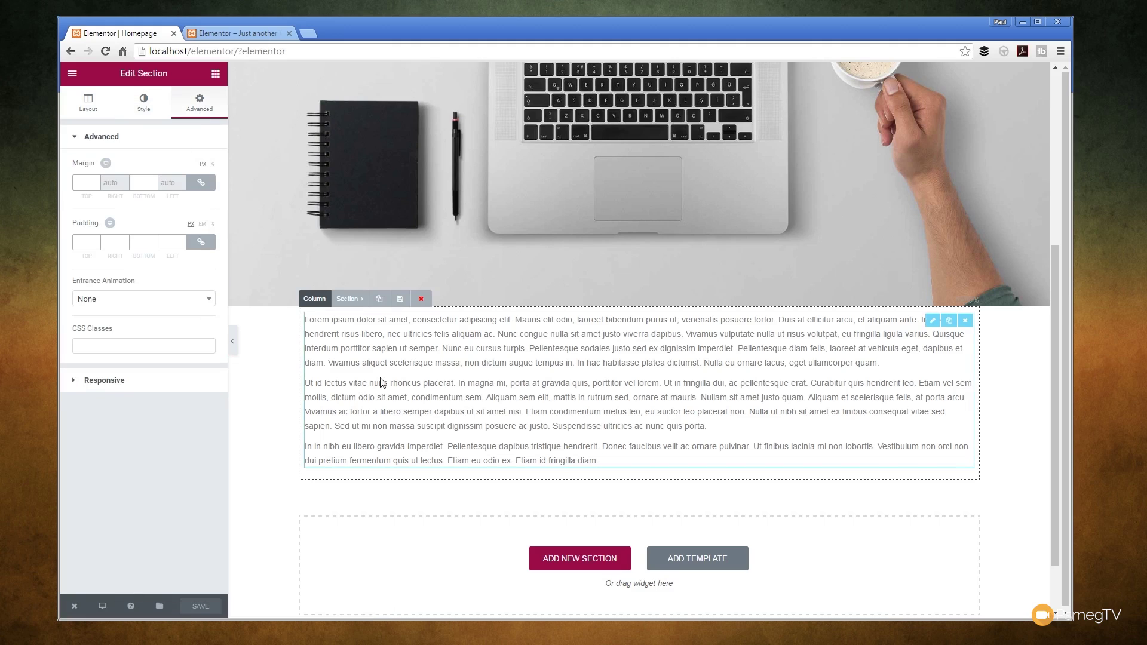
Set the text block's typography to Custom with a line-height of about 2.1.
left_click(389, 356)
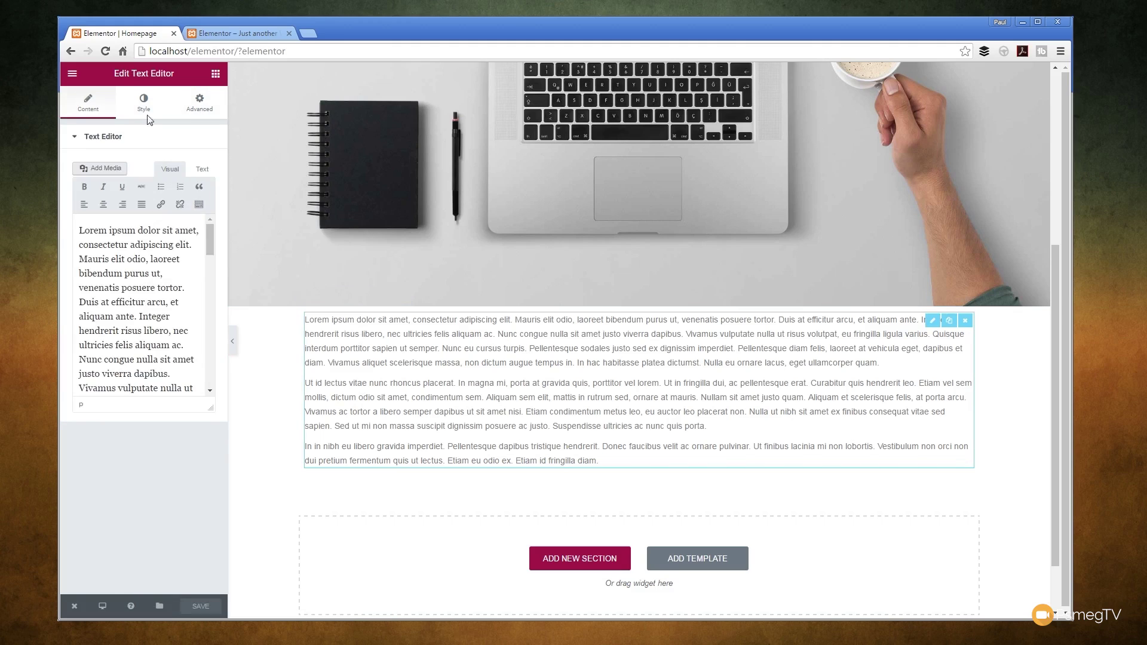
left_click(145, 104)
left_click(190, 252)
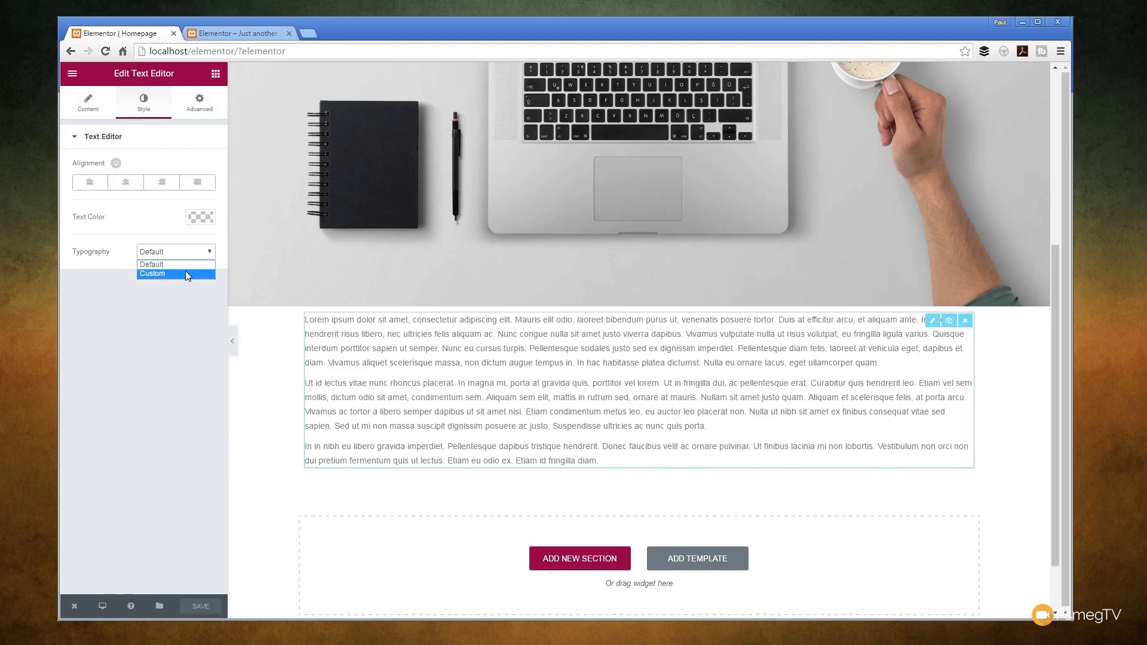
left_click(185, 272)
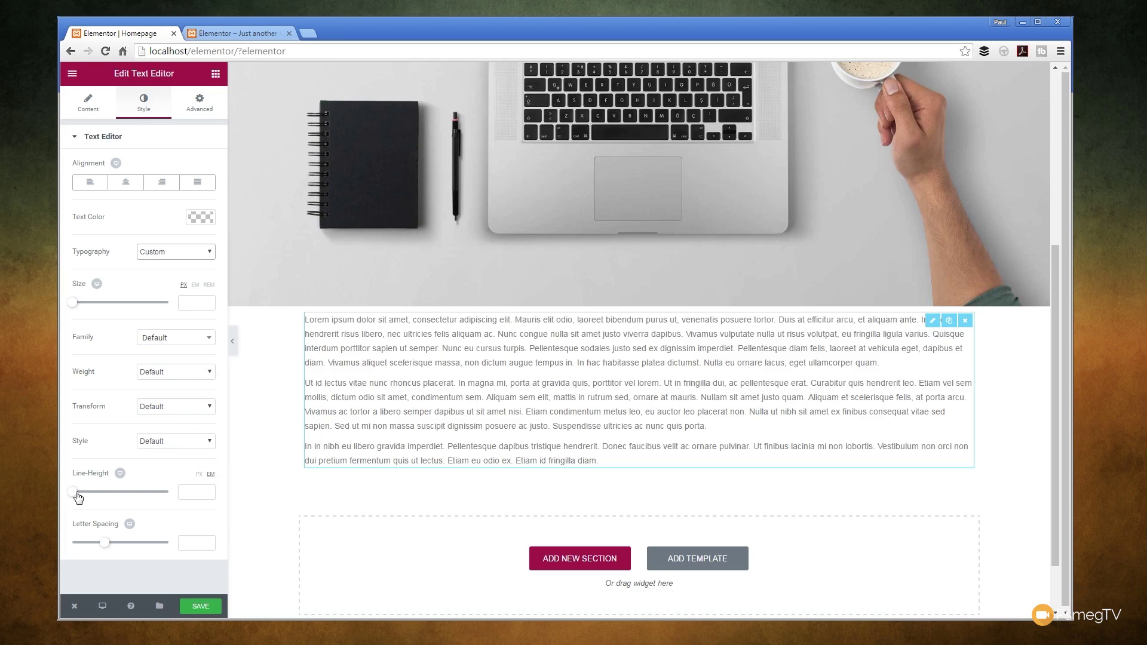
left_click_drag(80, 493, 98, 495)
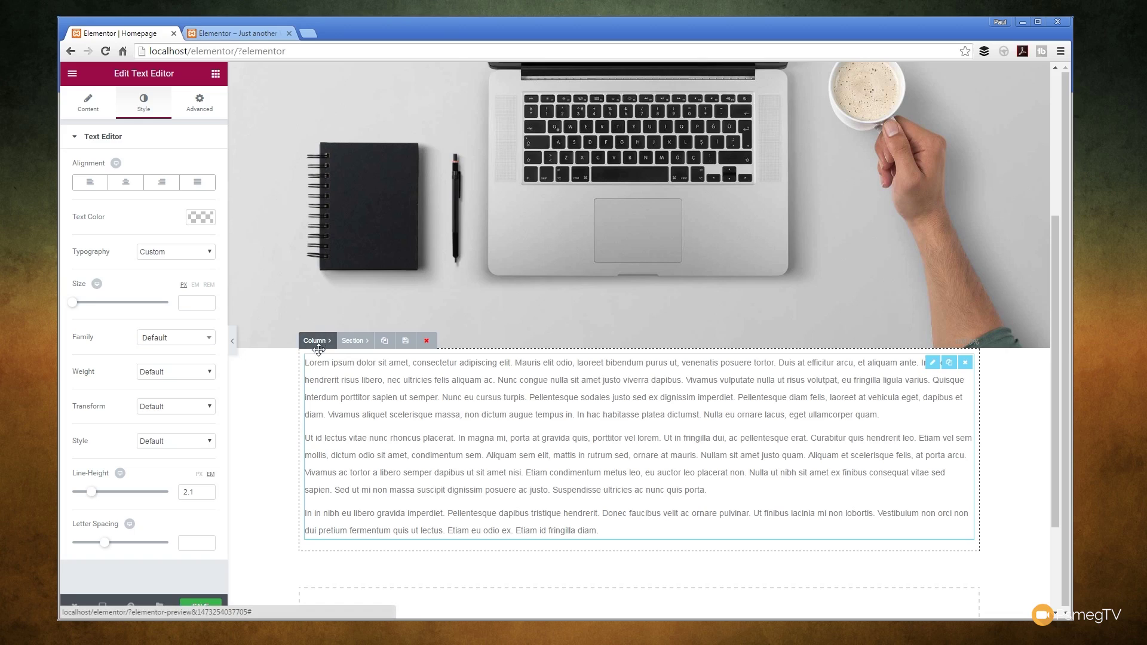
Give the text column a 30 px margin on all sides and save the homepage.
left_click(315, 341)
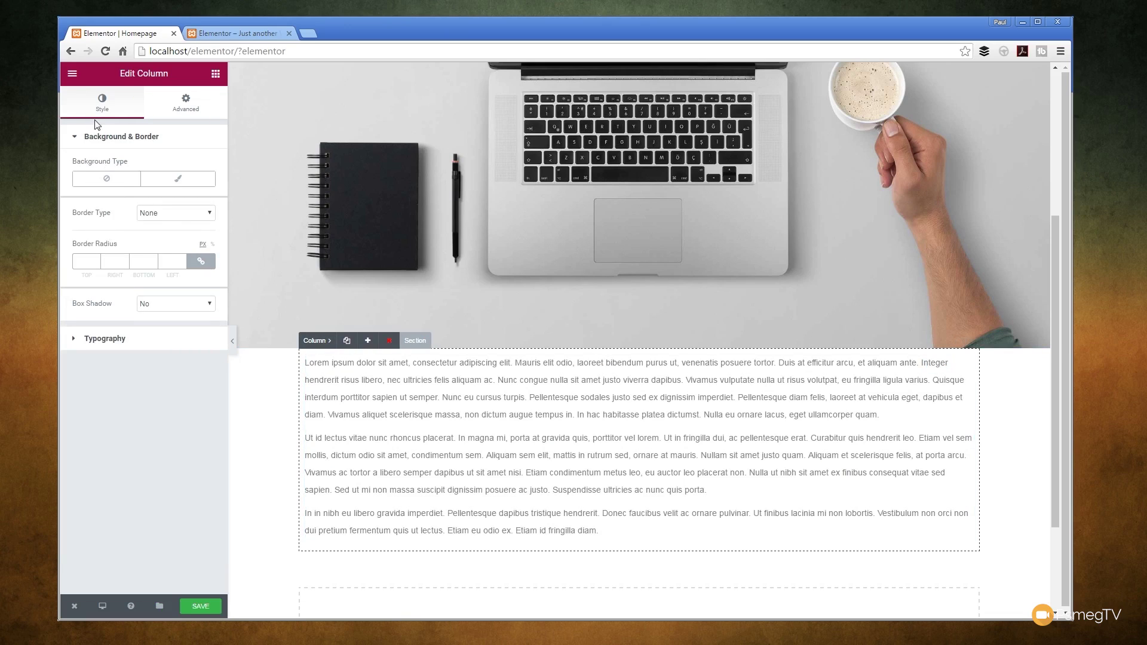
left_click(169, 108)
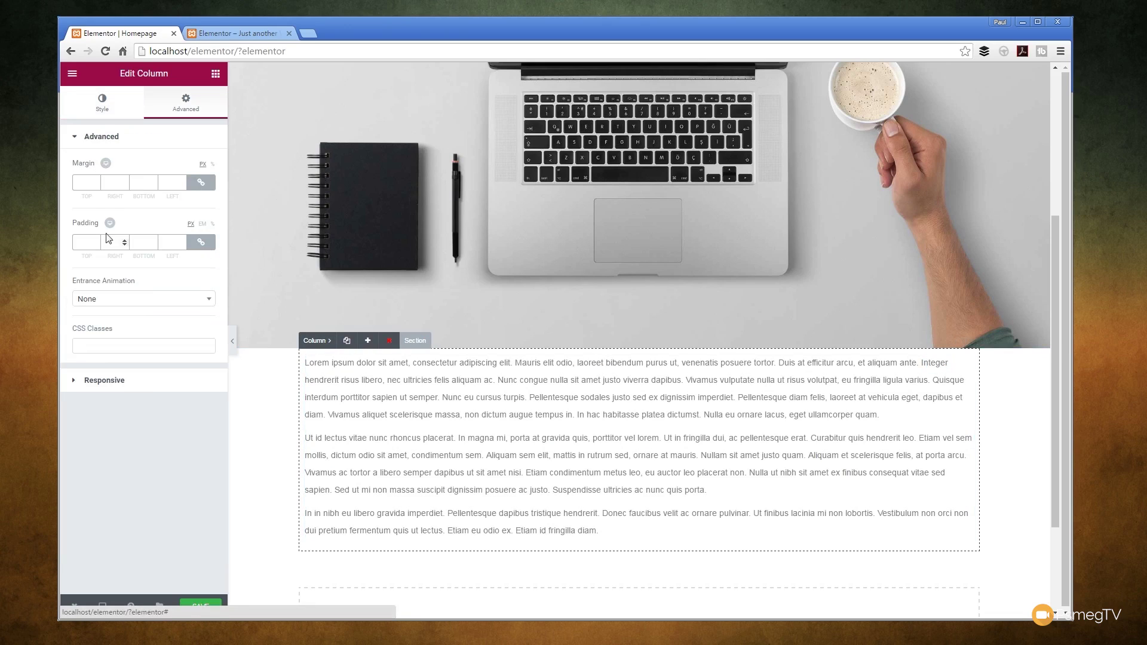
left_click(89, 182)
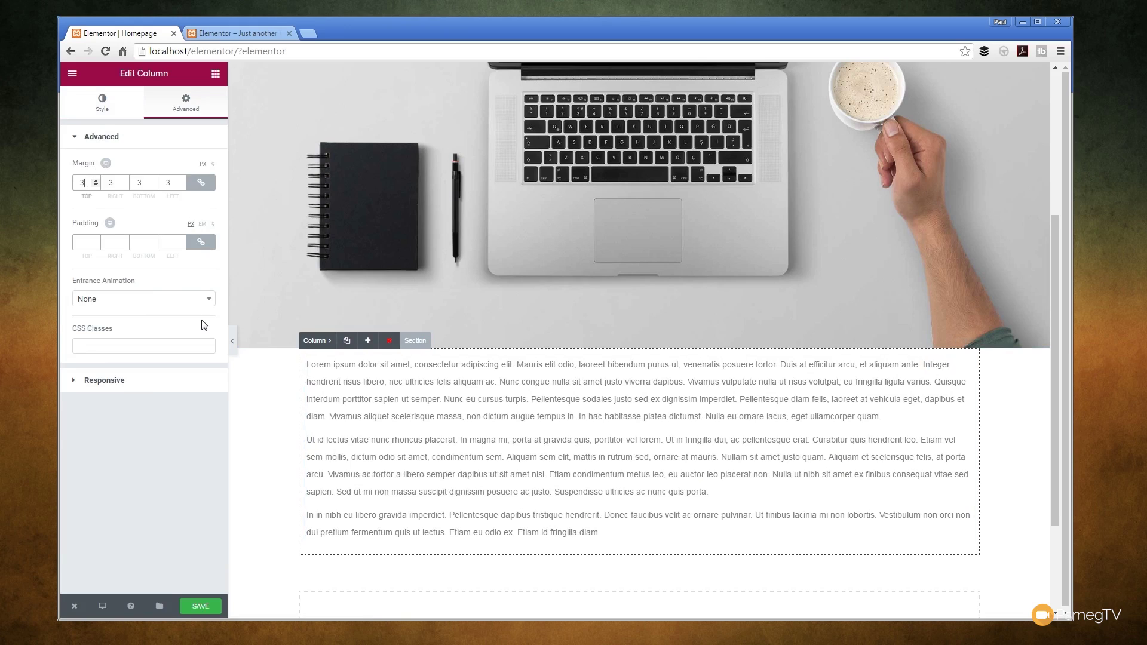
type("30")
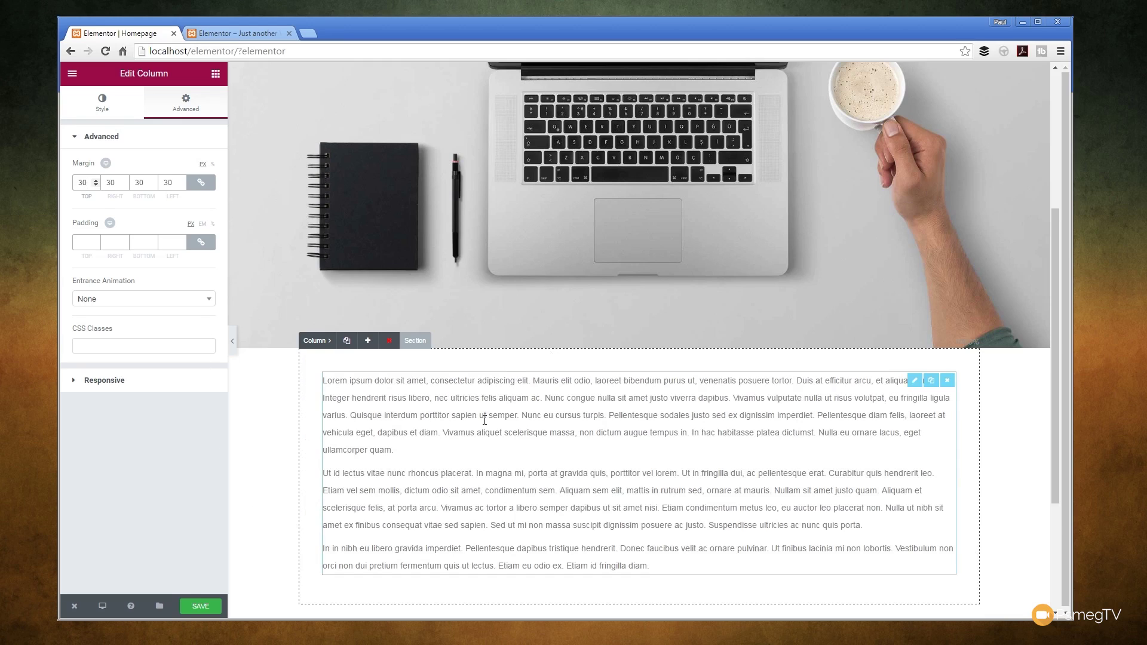
left_click(252, 481)
left_click(211, 606)
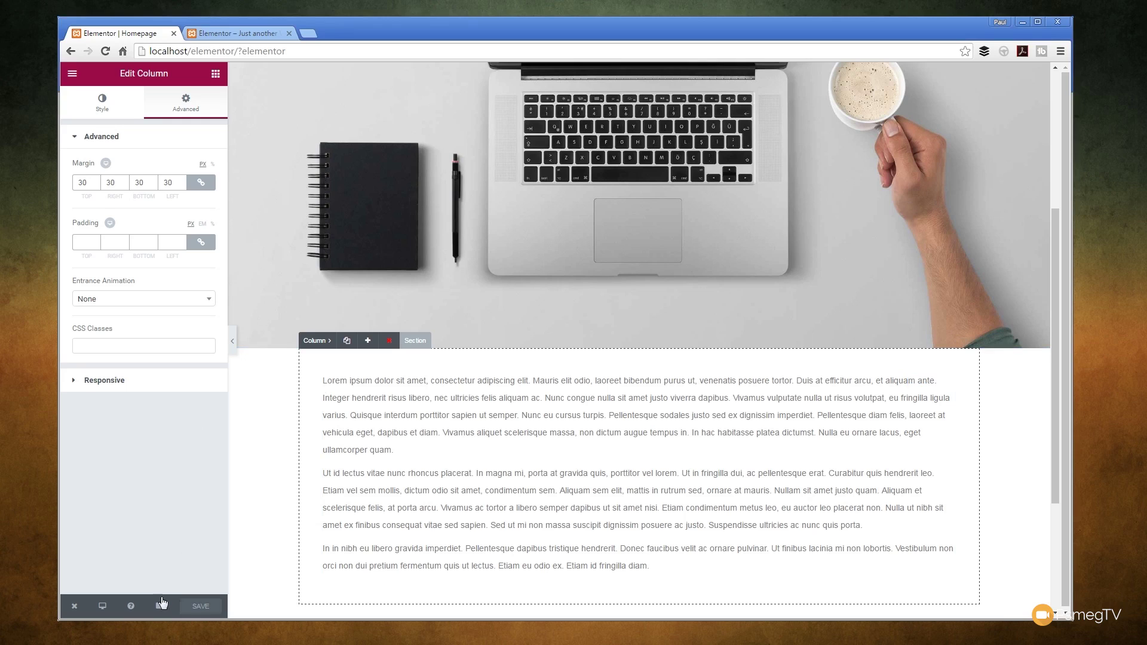
Reload the live homepage to review the inset, wider-spaced text below the full-width laptop image.
left_click(201, 606)
left_click(230, 33)
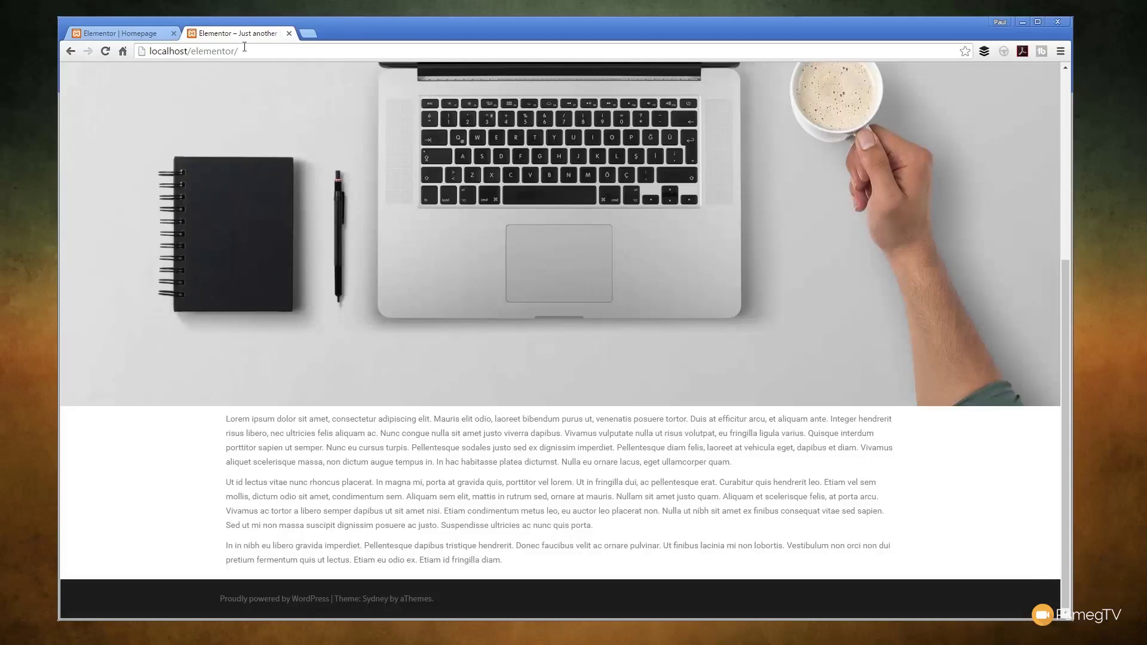
left_click(106, 50)
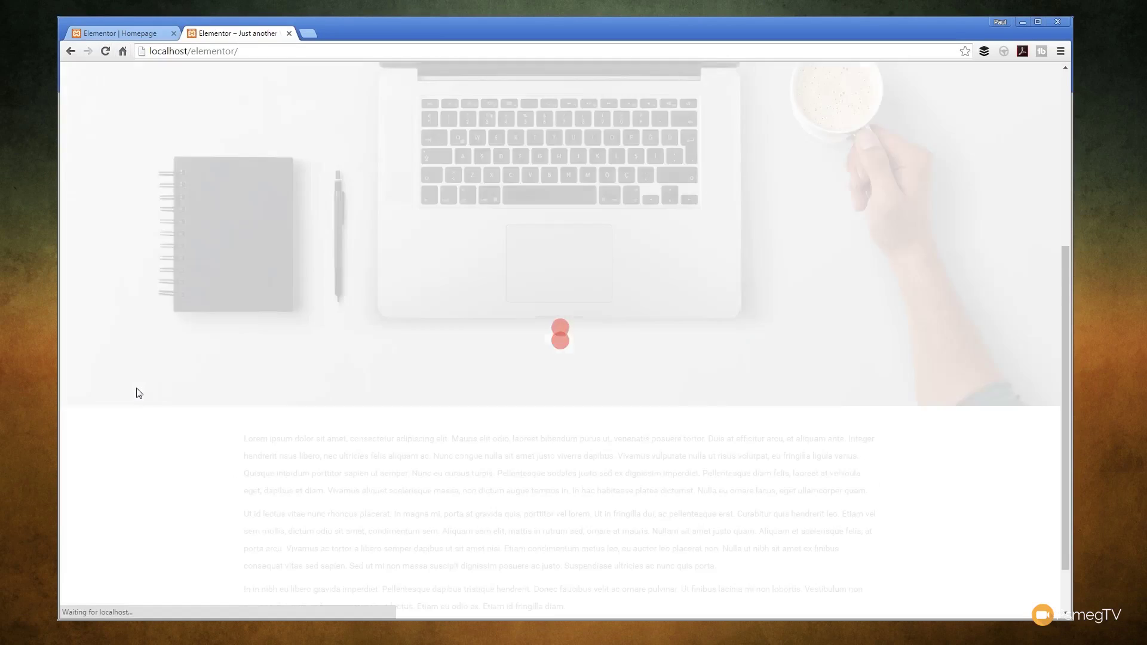
scroll(166, 407, "down", 1)
scroll(166, 407, "up", 3)
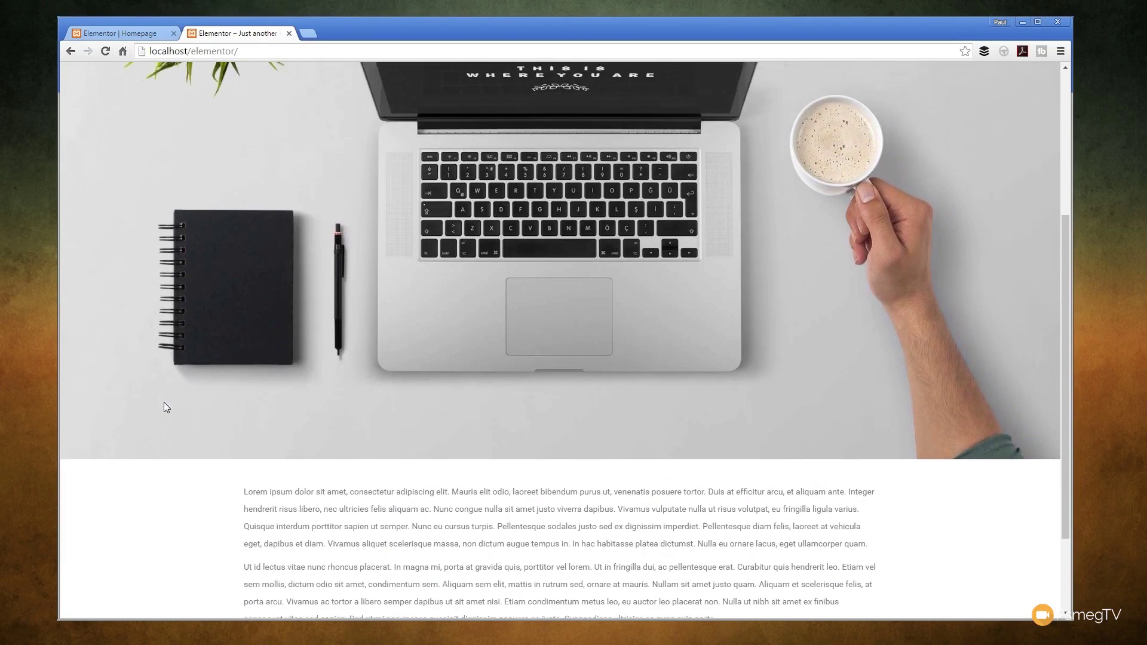